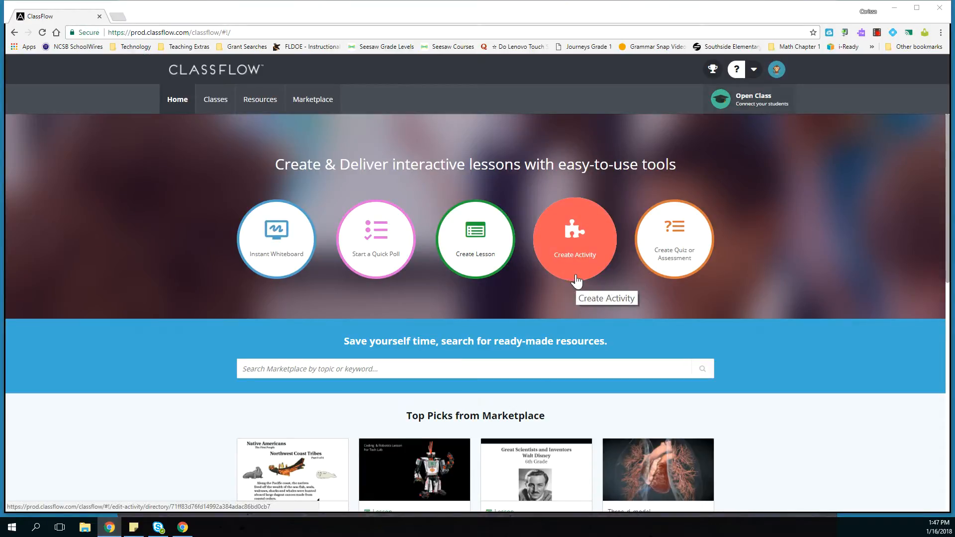
# Create a new Matching activity in the My Resources area.
pyautogui.click(260, 101)
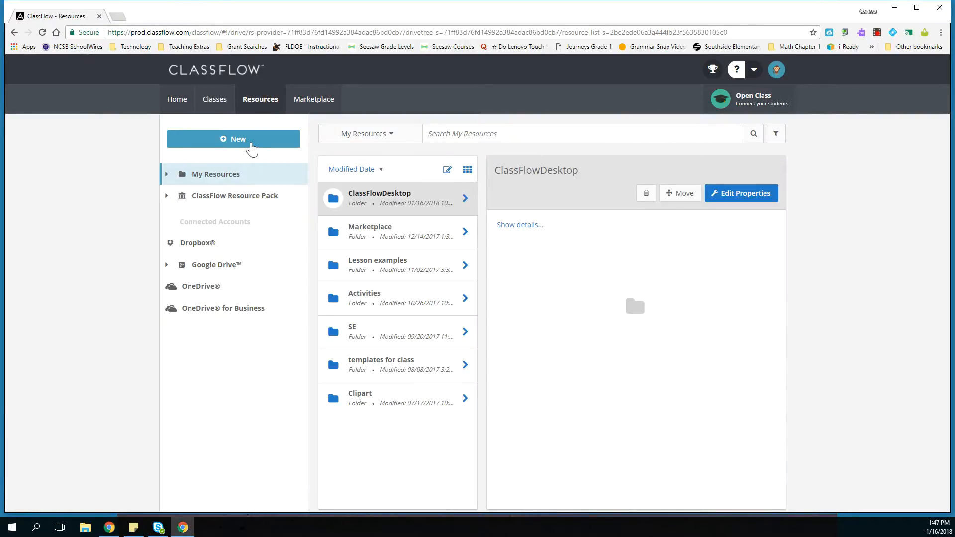
pyautogui.click(252, 148)
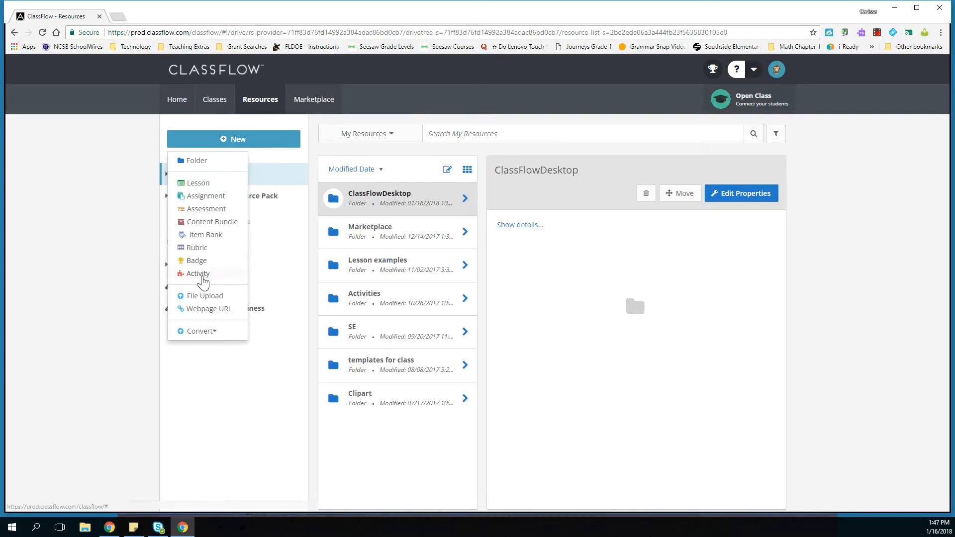
pyautogui.click(198, 274)
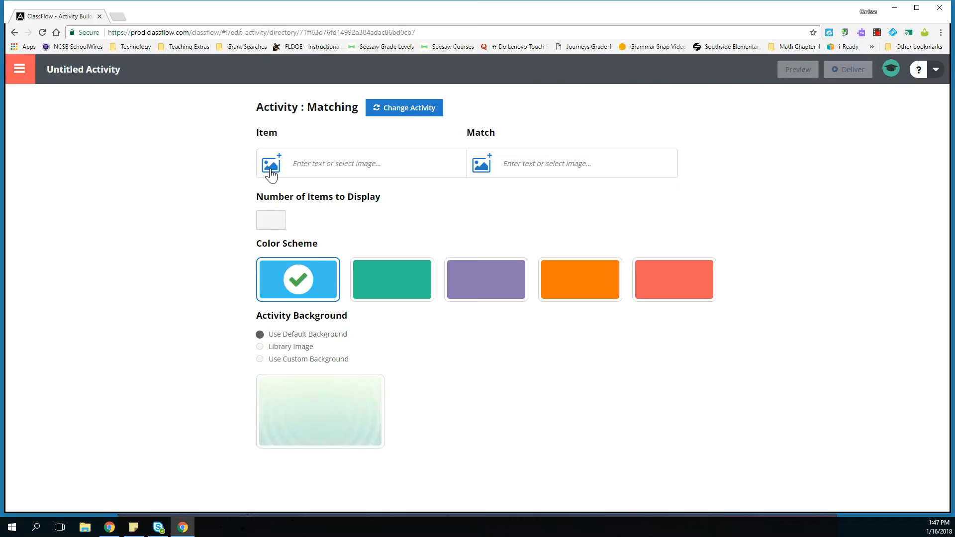
# Enter "shell", "dish" and "cash" as the three text items of the matching activity.
pyautogui.click(296, 166)
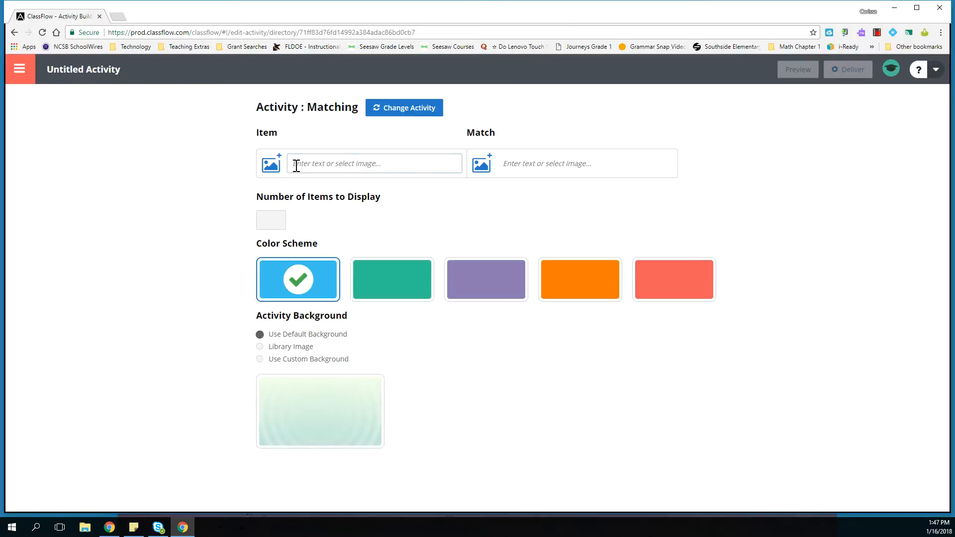
pyautogui.write('shell')
pyautogui.press('Tab')
pyautogui.press('Tab')
pyautogui.write('d')
pyautogui.press('Tab')
pyautogui.press('Tab')
pyautogui.write('c')
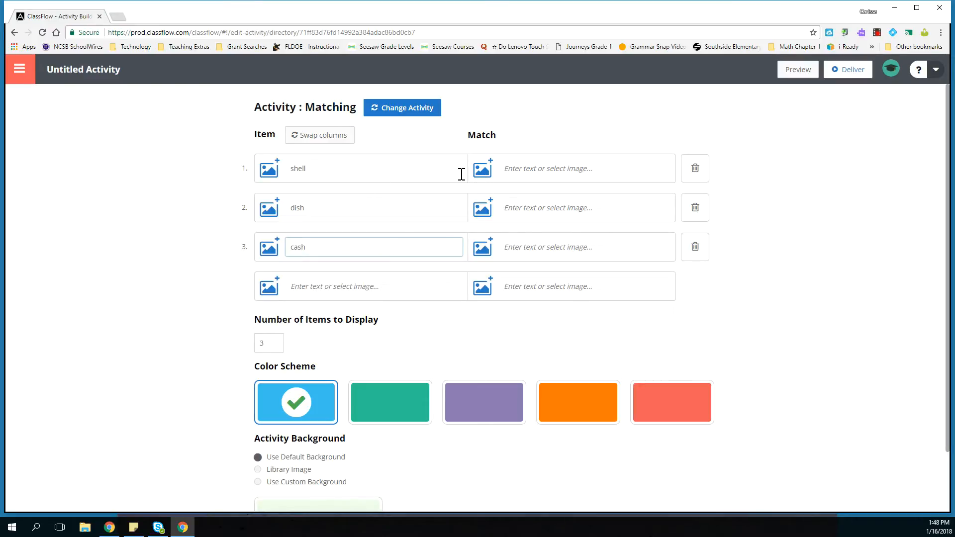
# Add the "shells" image from the Clipart folder as the match for "shell".
pyautogui.click(481, 172)
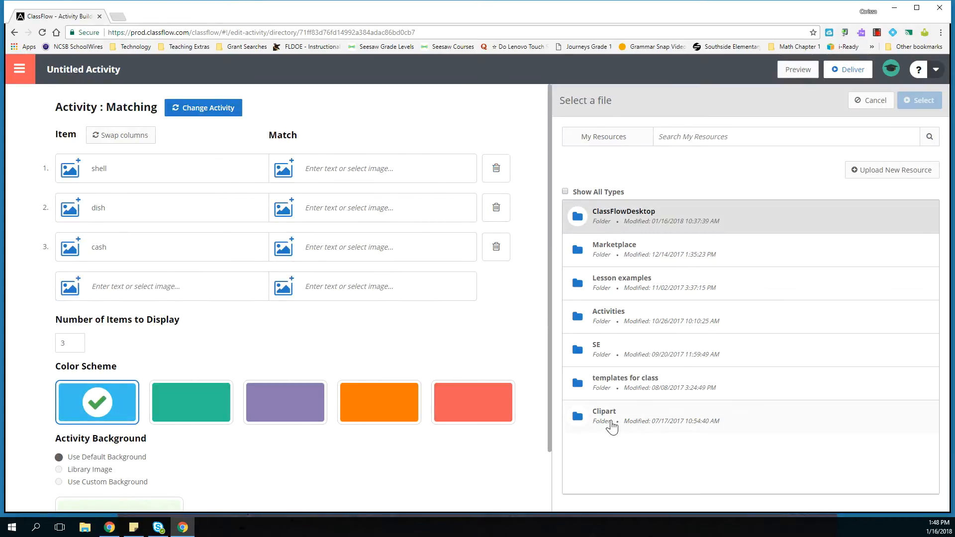
pyautogui.click(612, 426)
pyautogui.doubleClick(611, 426)
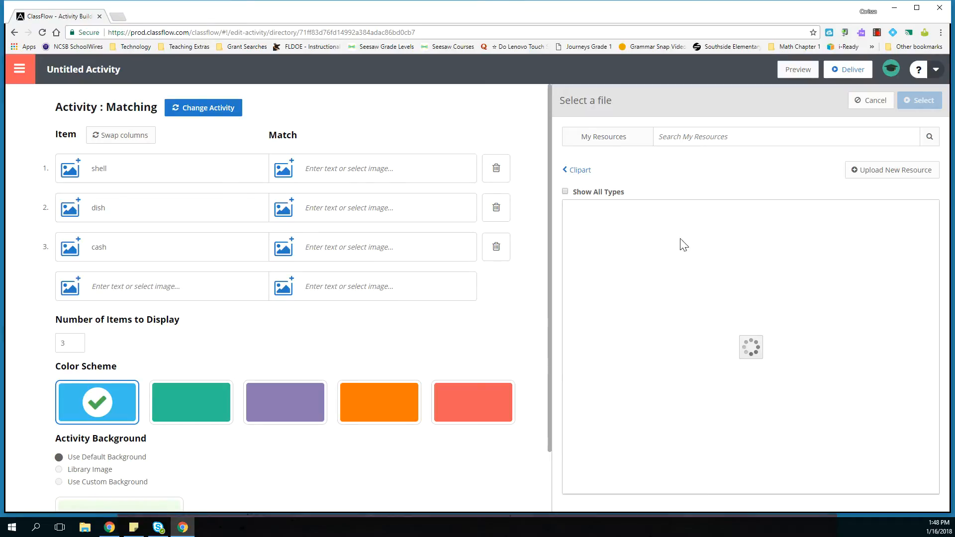
pyautogui.click(618, 252)
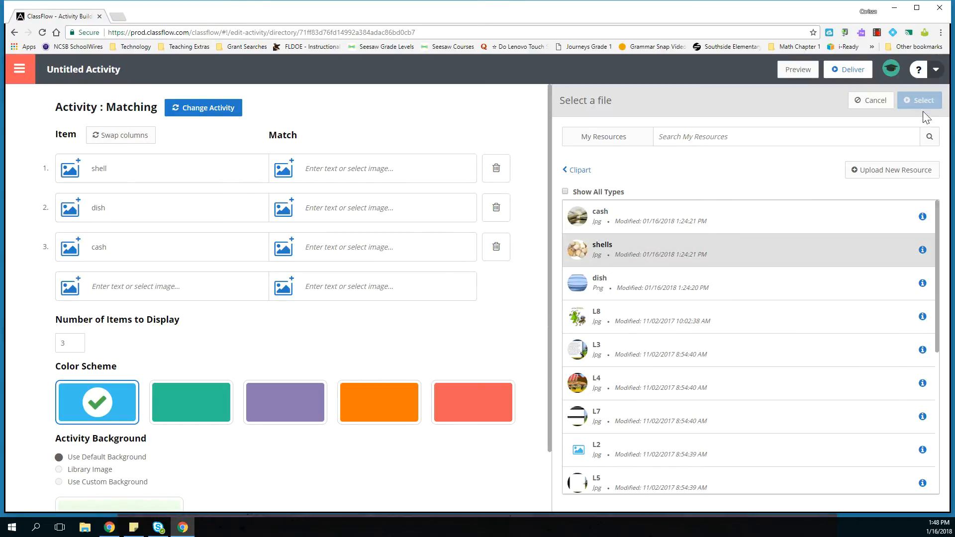
pyautogui.click(919, 100)
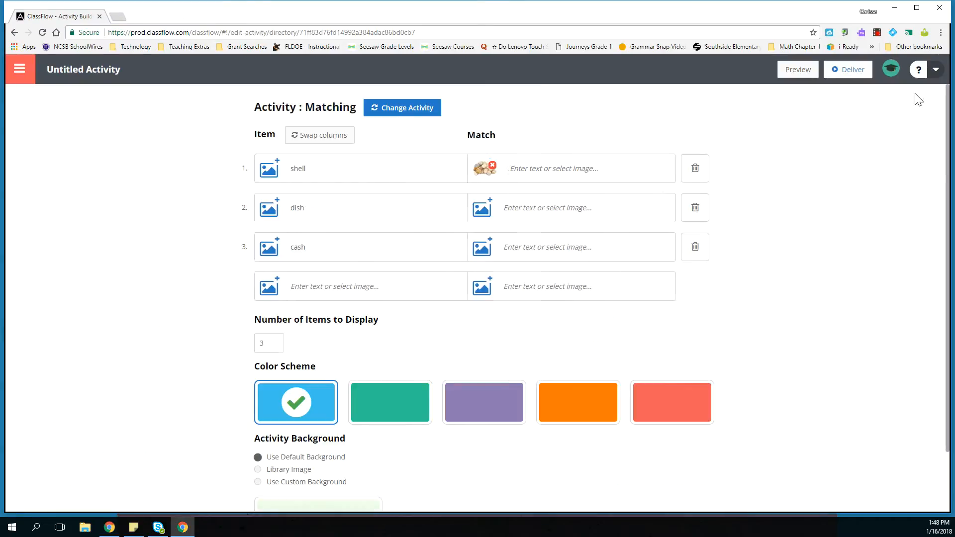
# Add the "dish" image from the Clipart folder as the match for "dish".
pyautogui.click(482, 209)
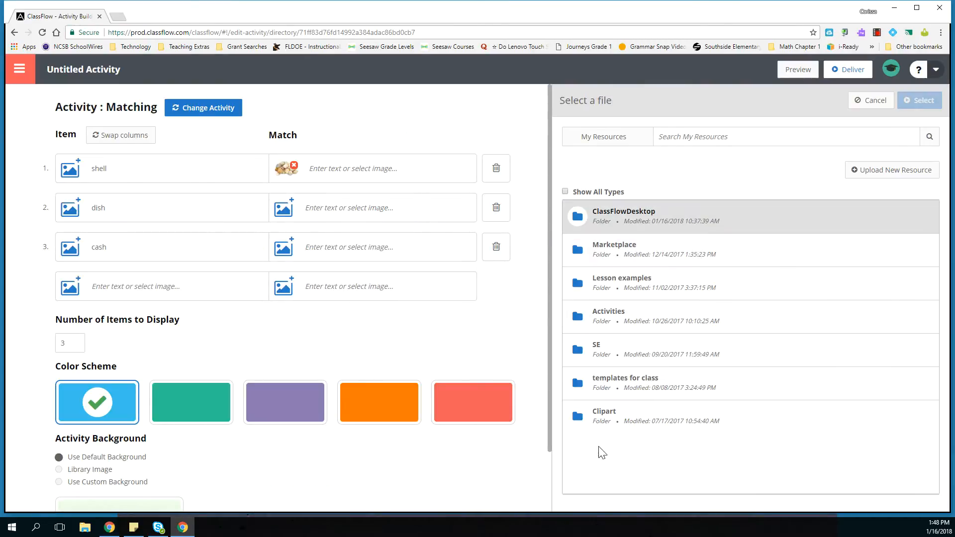
pyautogui.click(607, 423)
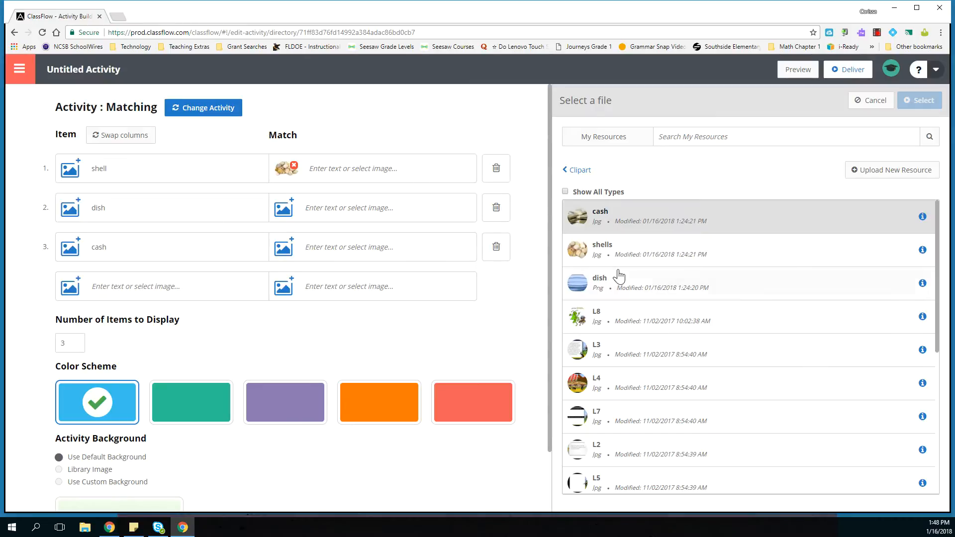
pyautogui.click(616, 288)
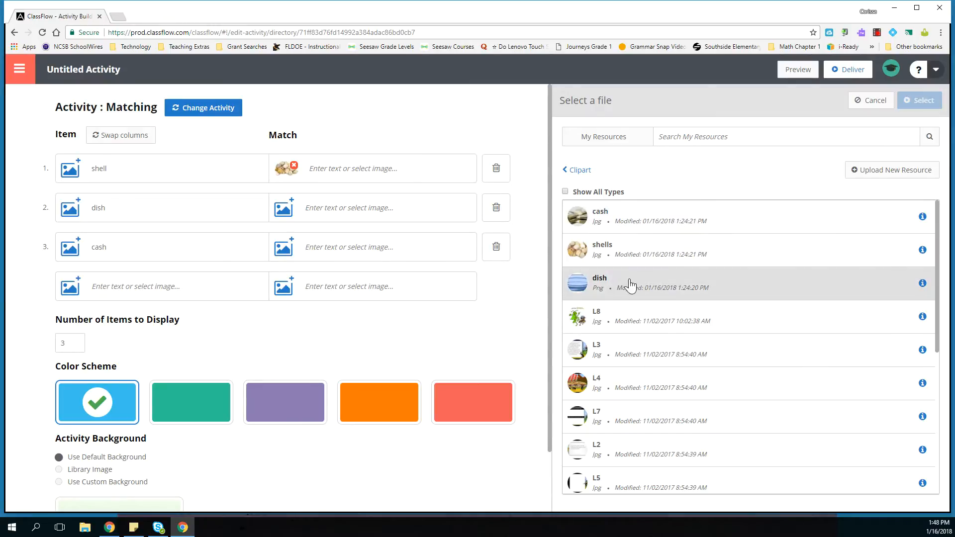
pyautogui.click(920, 105)
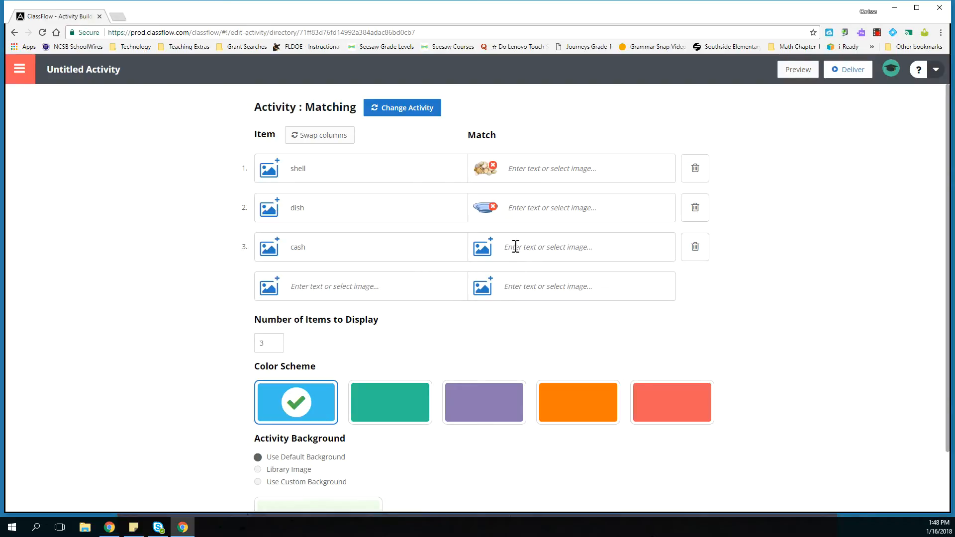
# Add the "cash" image from the Clipart folder as the match for "cash".
pyautogui.click(483, 249)
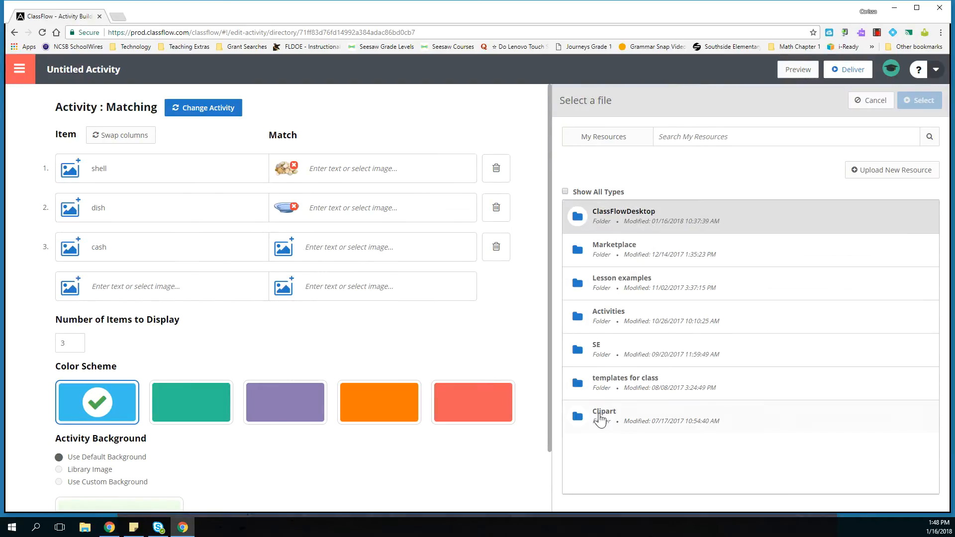
pyautogui.click(600, 419)
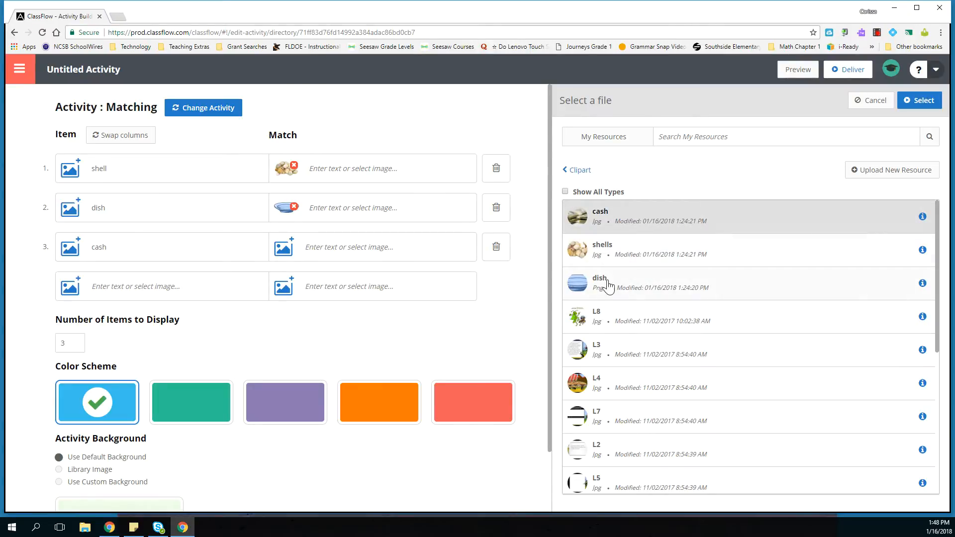
pyautogui.click(917, 101)
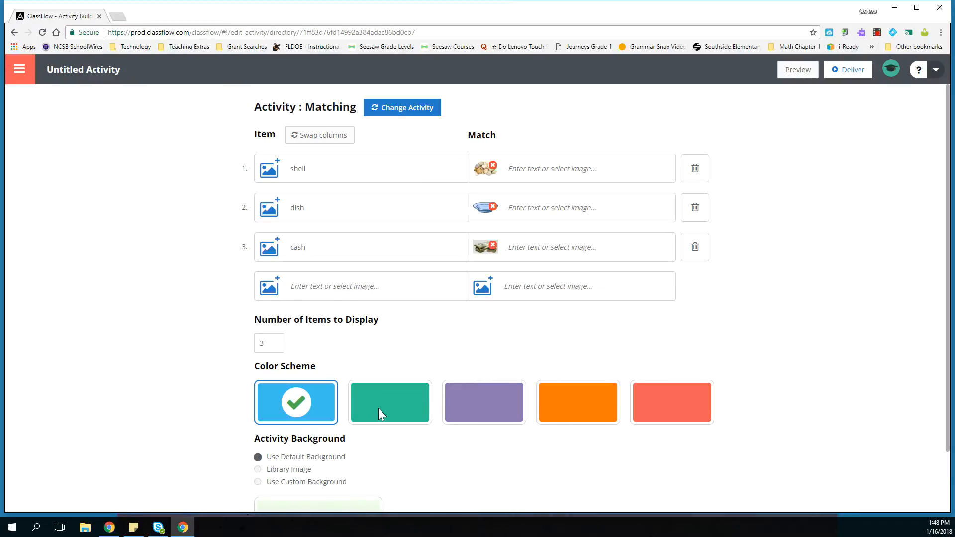
# Set the activity background to the library image of colourful candies.
pyautogui.scroll(-2, 364, 395)
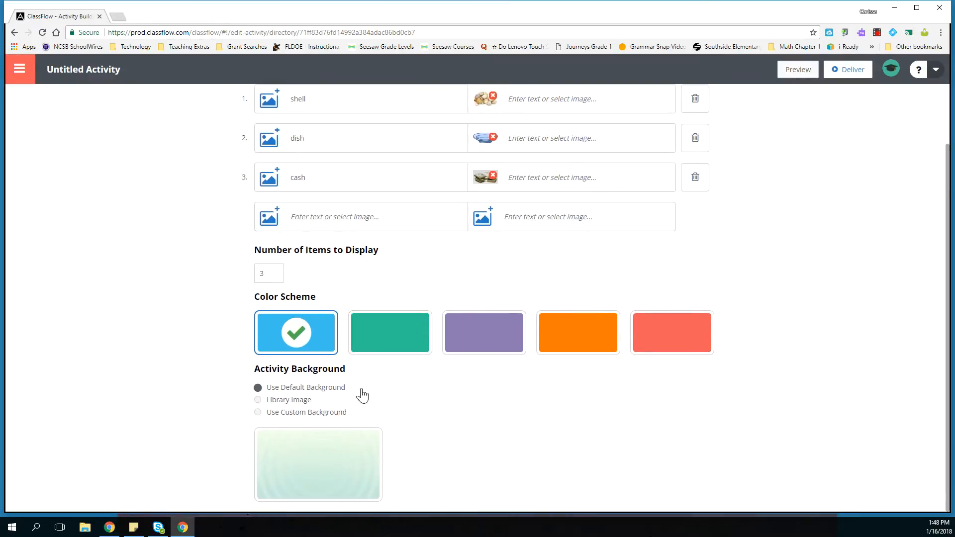
pyautogui.click(287, 400)
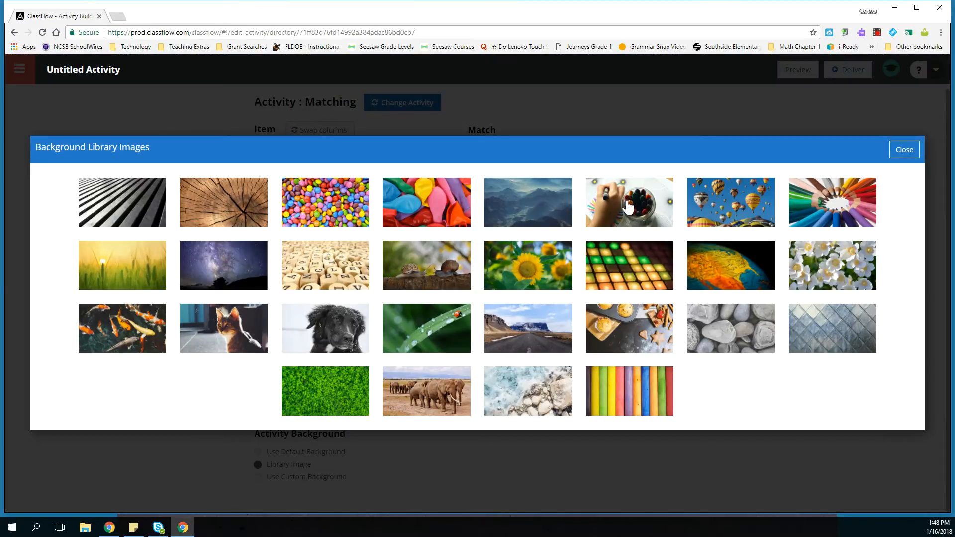
pyautogui.click(341, 219)
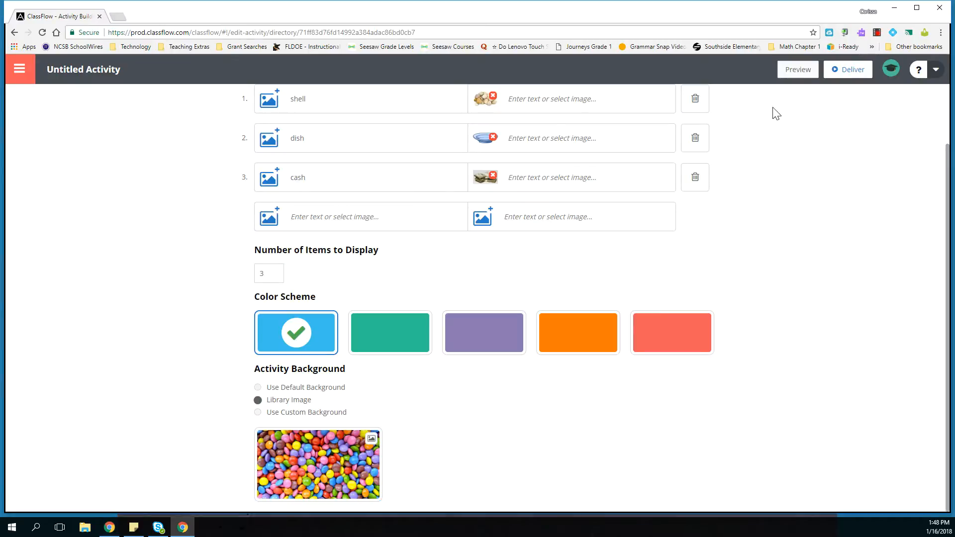
# Preview the activity, try matching the dish and shells pictures to their words, and return to the builder.
pyautogui.scroll(2, 786, 219)
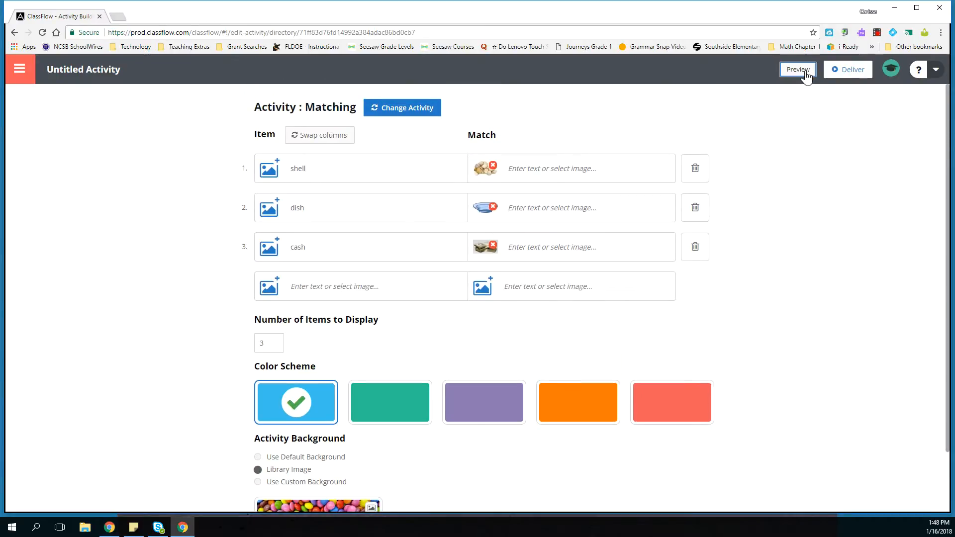
pyautogui.click(798, 70)
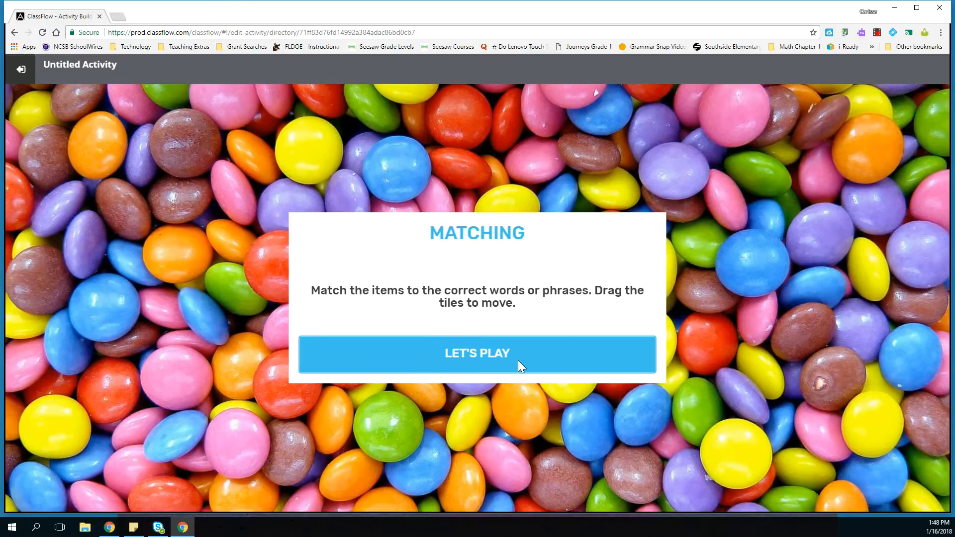
pyautogui.click(517, 360)
pyautogui.moveTo(689, 129); pyautogui.dragTo(422, 158)
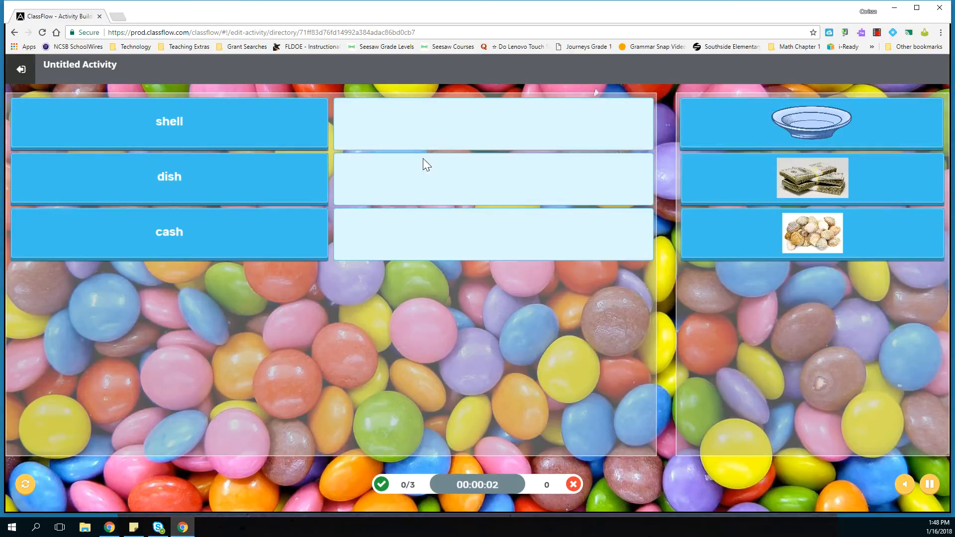
pyautogui.moveTo(762, 170); pyautogui.dragTo(742, 116)
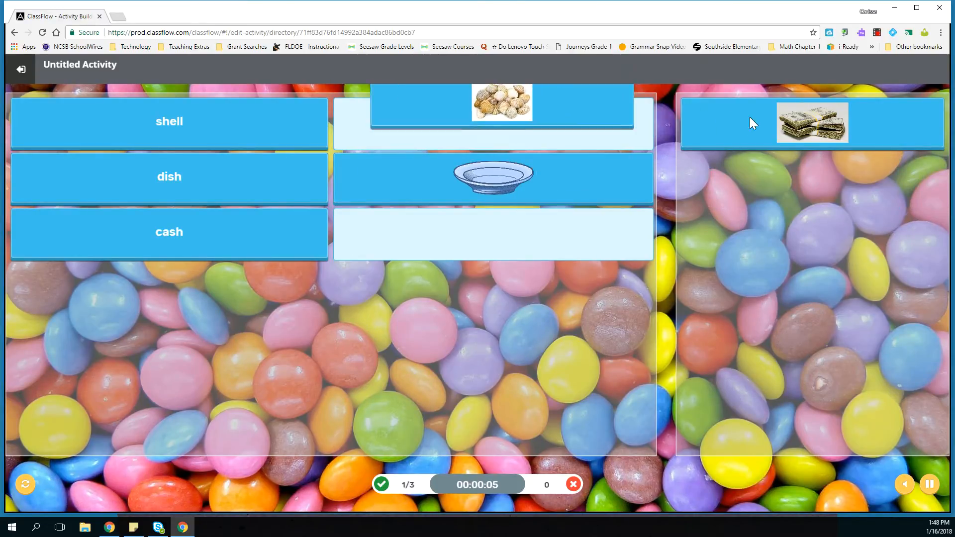
pyautogui.moveTo(751, 191); pyautogui.dragTo(530, 139)
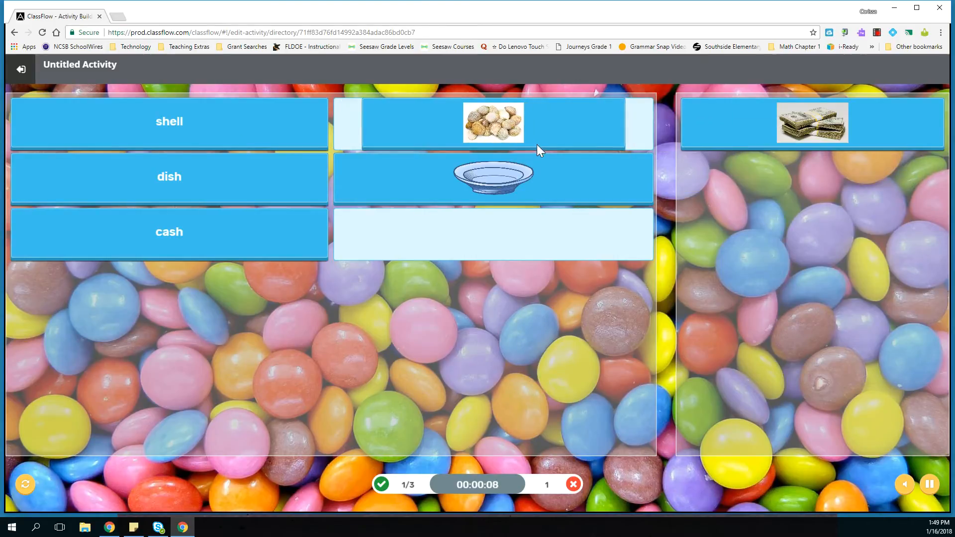
pyautogui.click(18, 71)
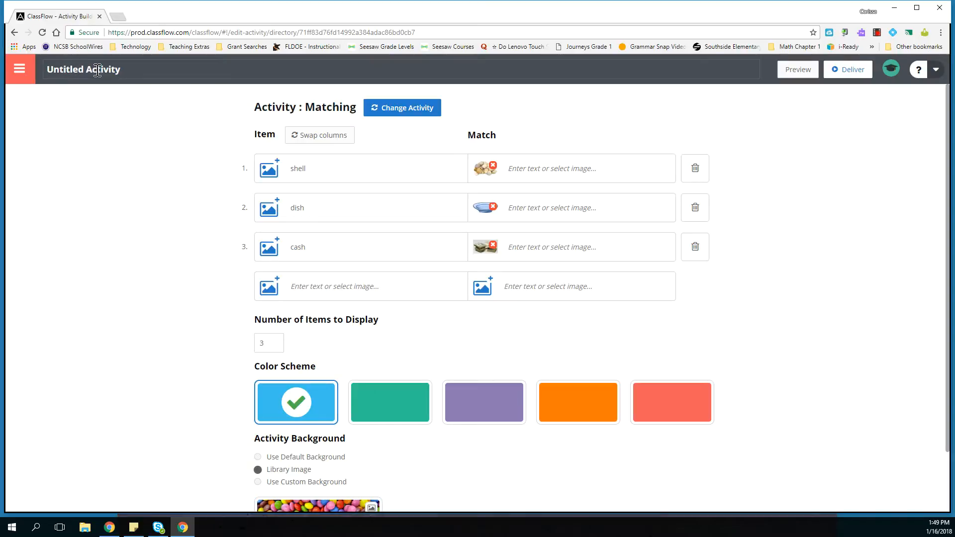
# Rename the untitled activity as "/sh/ matching".
pyautogui.click(125, 70)
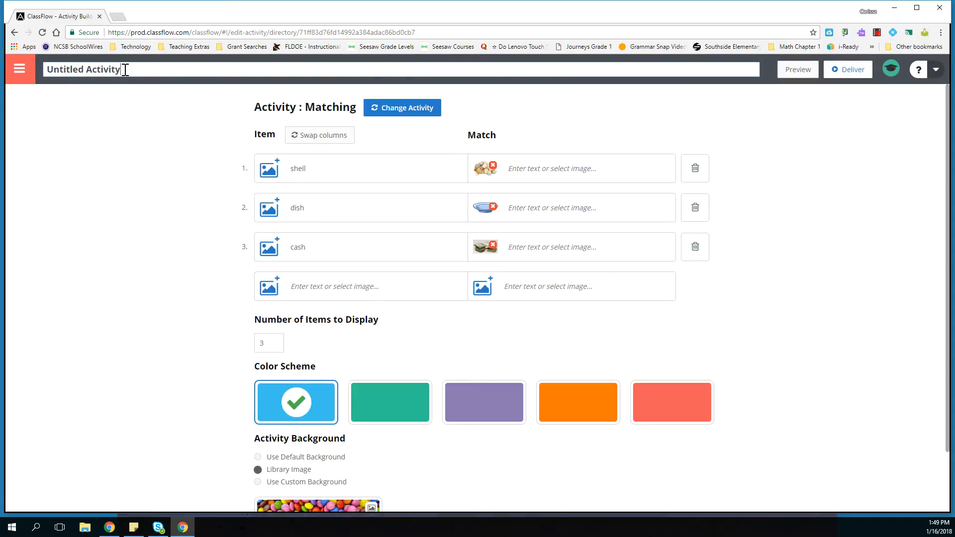
pyautogui.moveTo(125, 69); pyautogui.dragTo(45, 71)
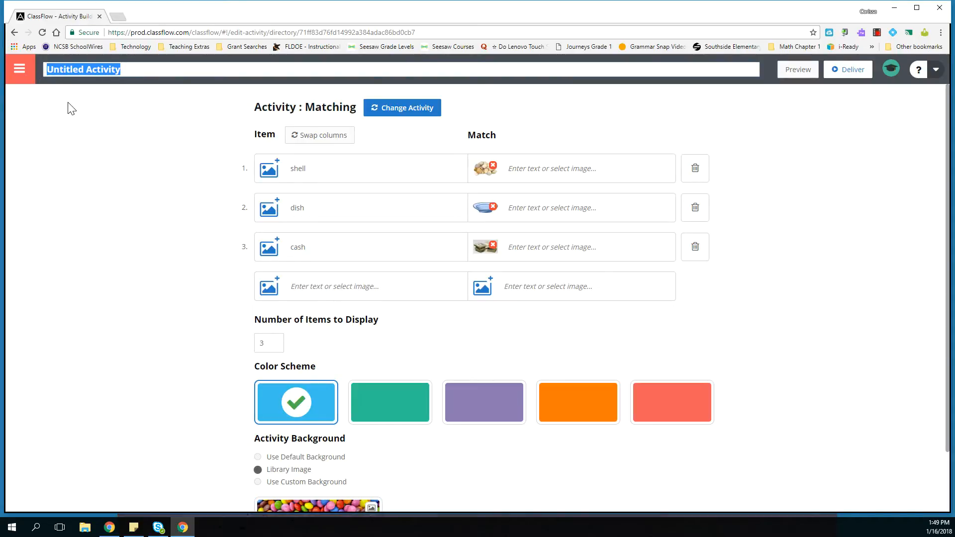
pyautogui.write('/')
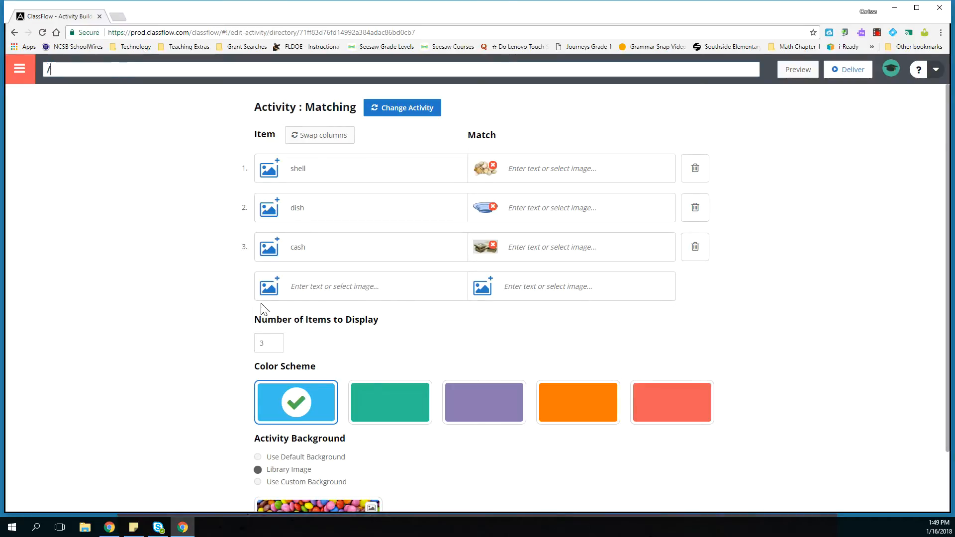
pyautogui.write('sh/ matching')
pyautogui.click(325, 117)
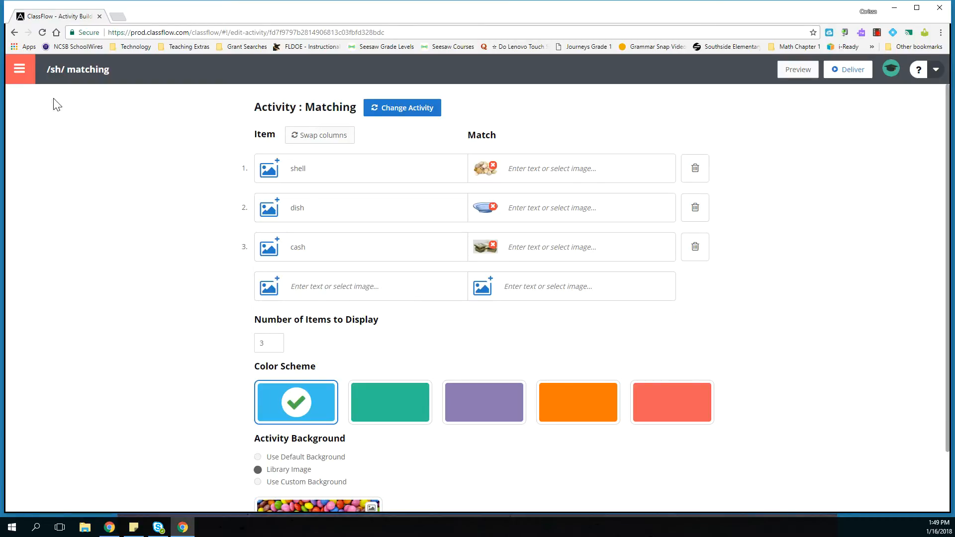
# Save the "/sh/ matching" activity and exit the builder.
pyautogui.click(20, 75)
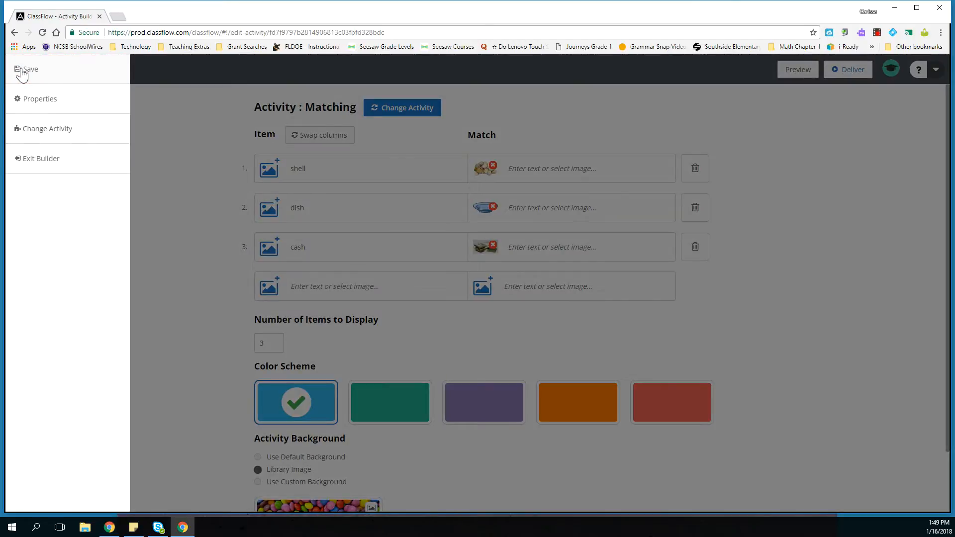
pyautogui.click(29, 73)
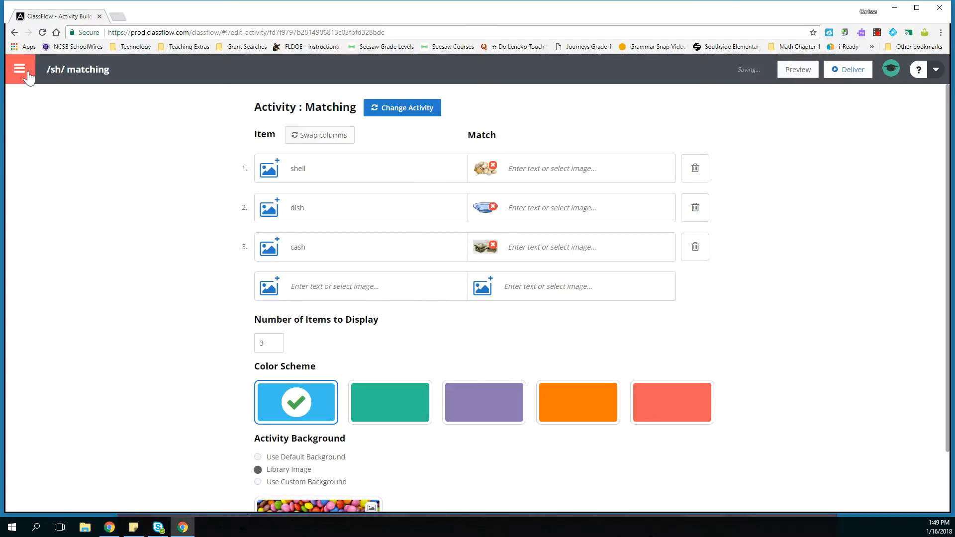
pyautogui.click(28, 81)
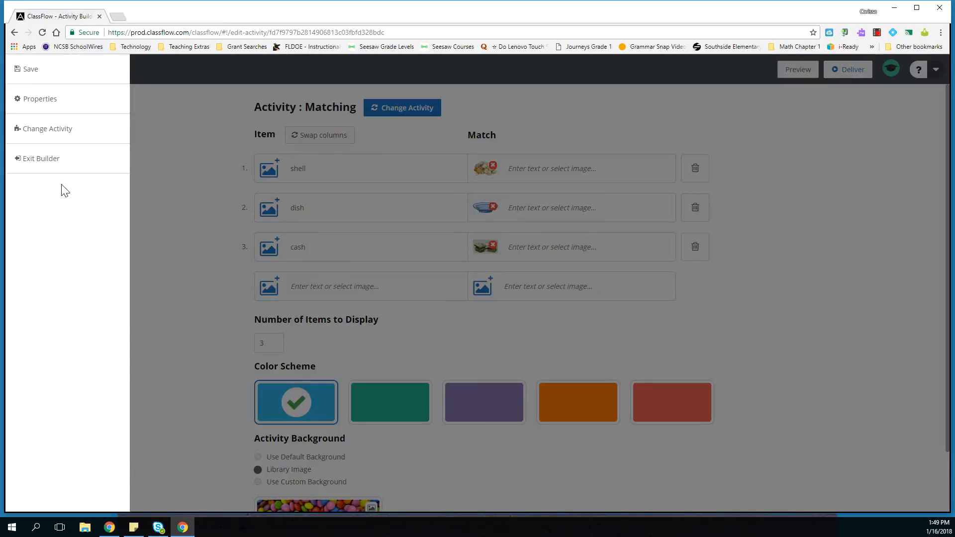
pyautogui.click(40, 159)
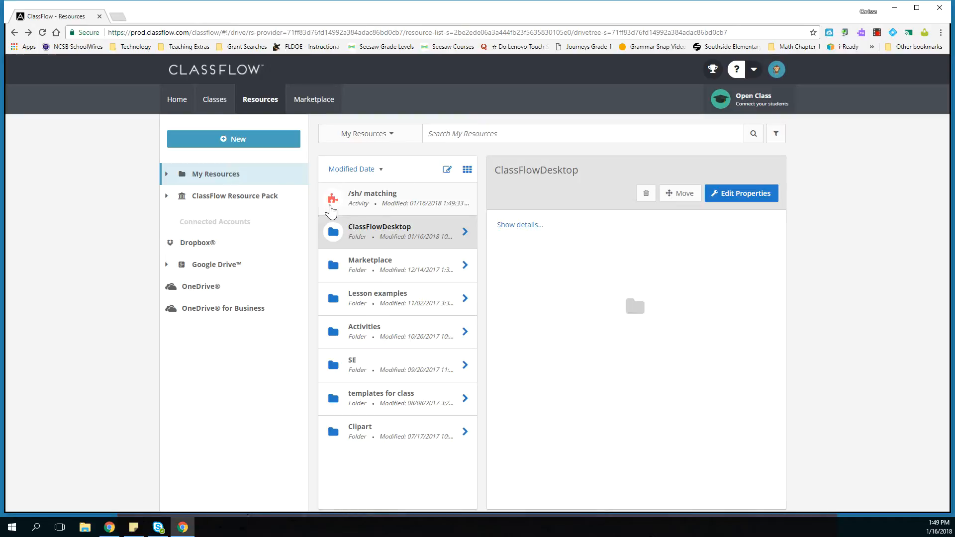
# Copy the "/sh/ matching" activity into My Resources.
pyautogui.click(375, 207)
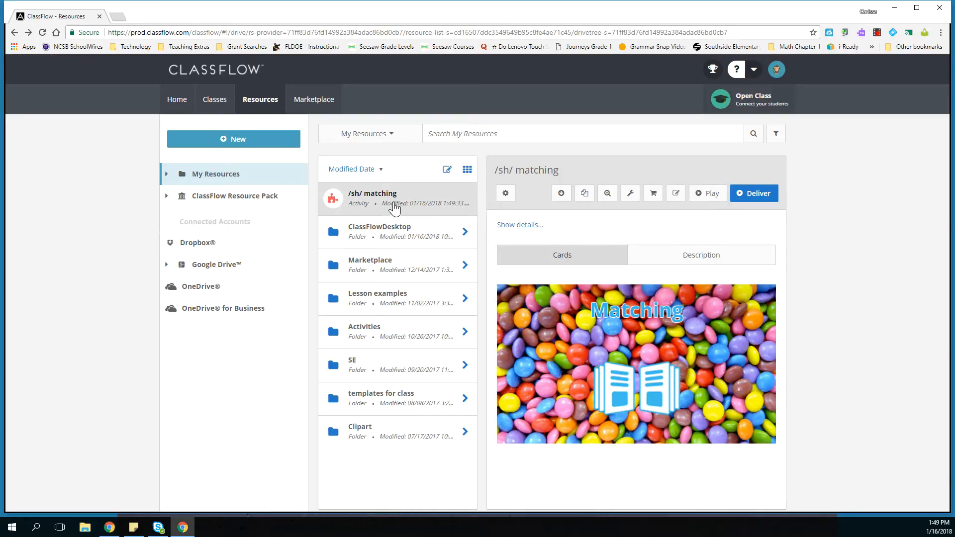
pyautogui.click(584, 196)
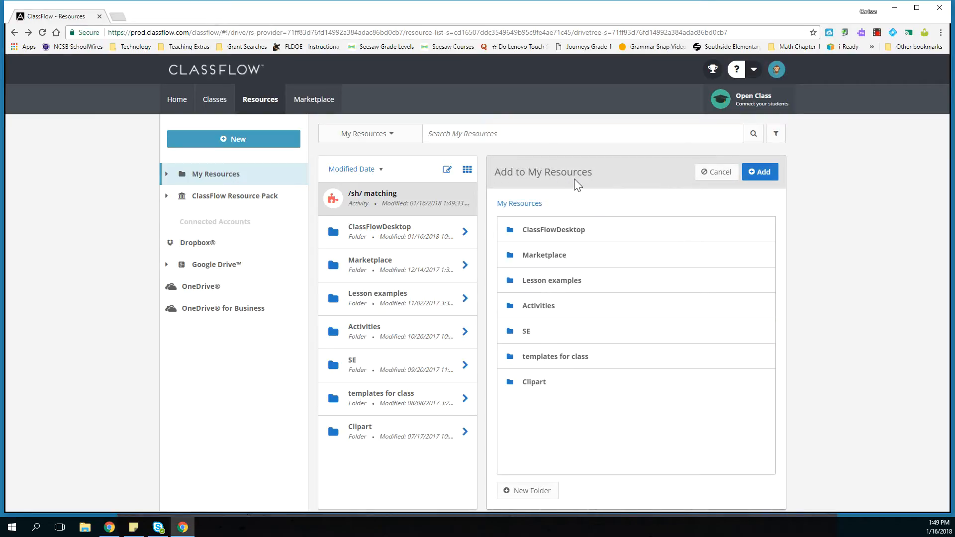
pyautogui.click(759, 174)
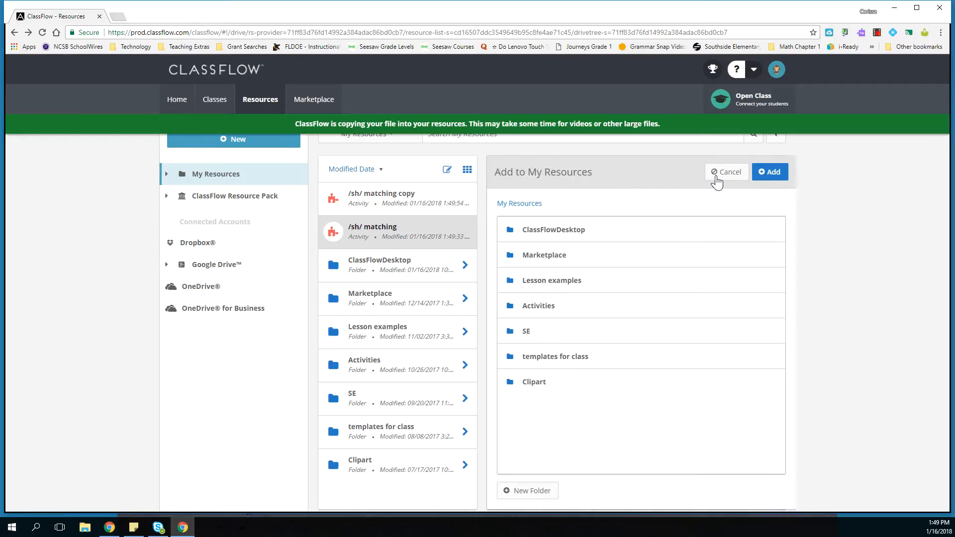
# Open the "/sh/ matching copy" activity for editing and change it to a Memory Game with related cards.
pyautogui.click(386, 204)
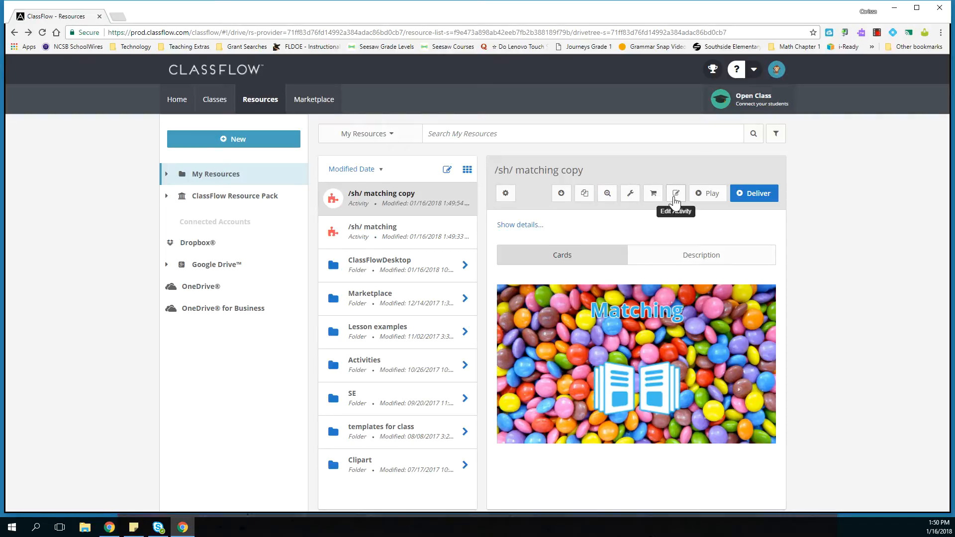
pyautogui.click(675, 194)
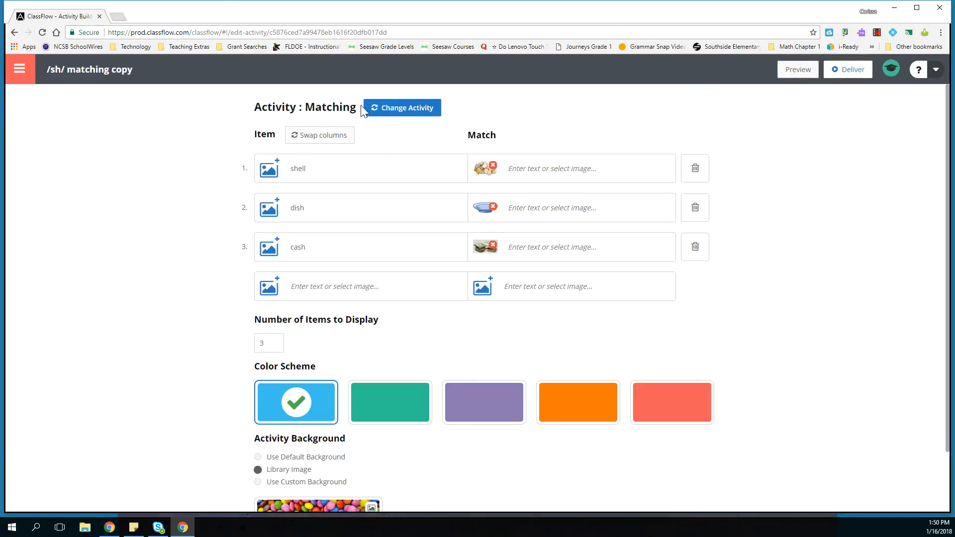
pyautogui.click(406, 119)
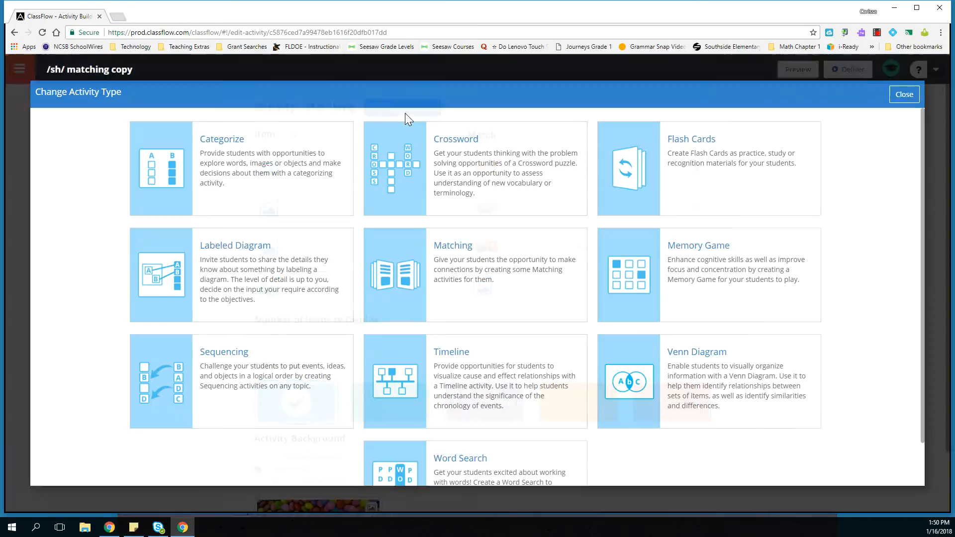
pyautogui.click(633, 293)
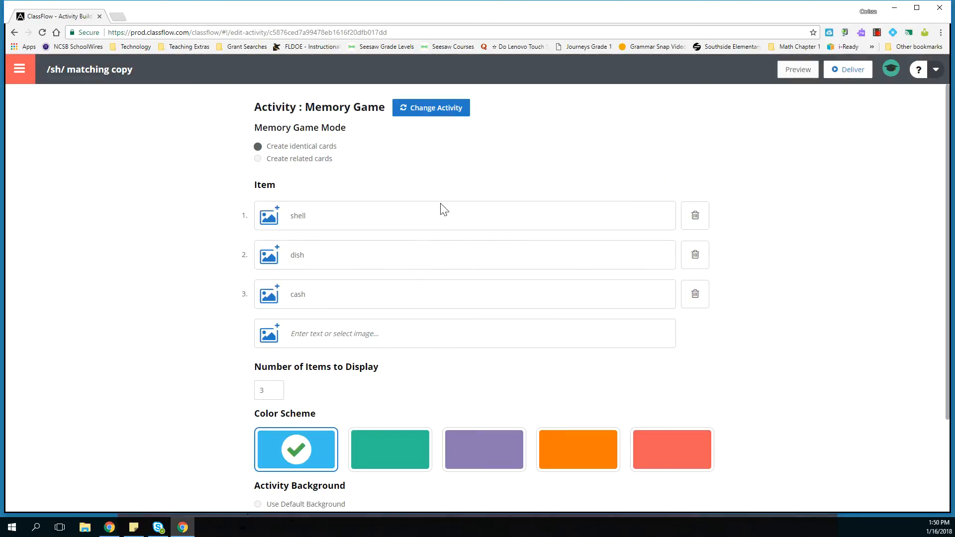
pyautogui.click(276, 164)
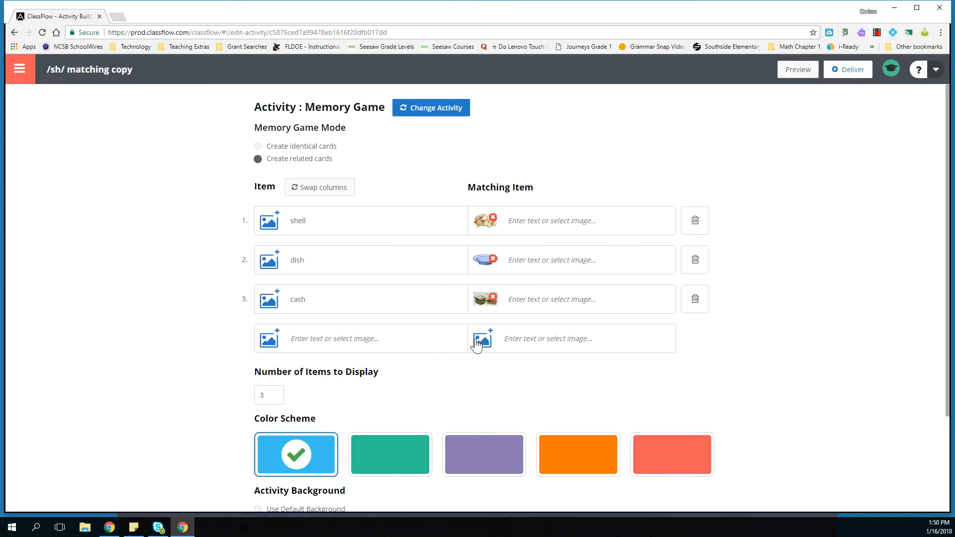
# Set the memory game's activity background to the default background.
pyautogui.scroll(-3, 407, 334)
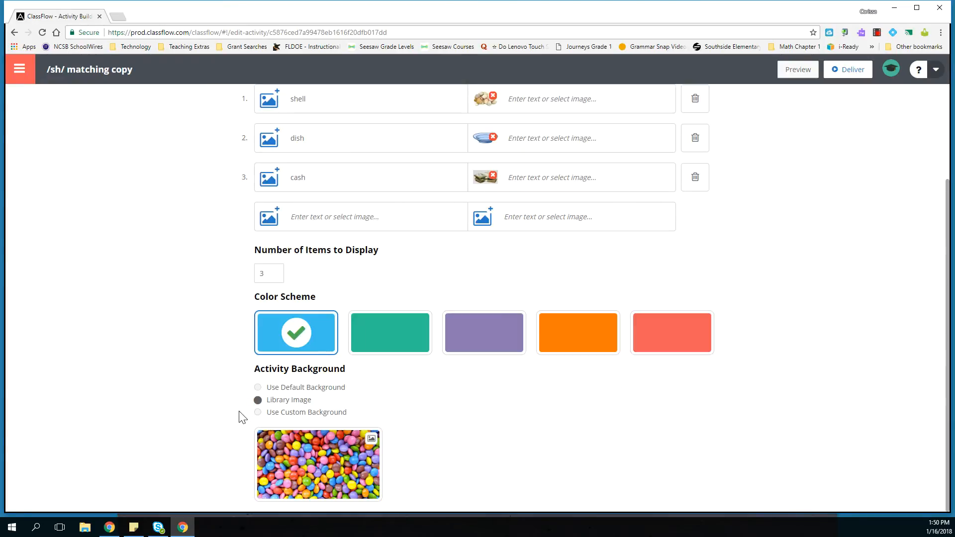
pyautogui.click(258, 389)
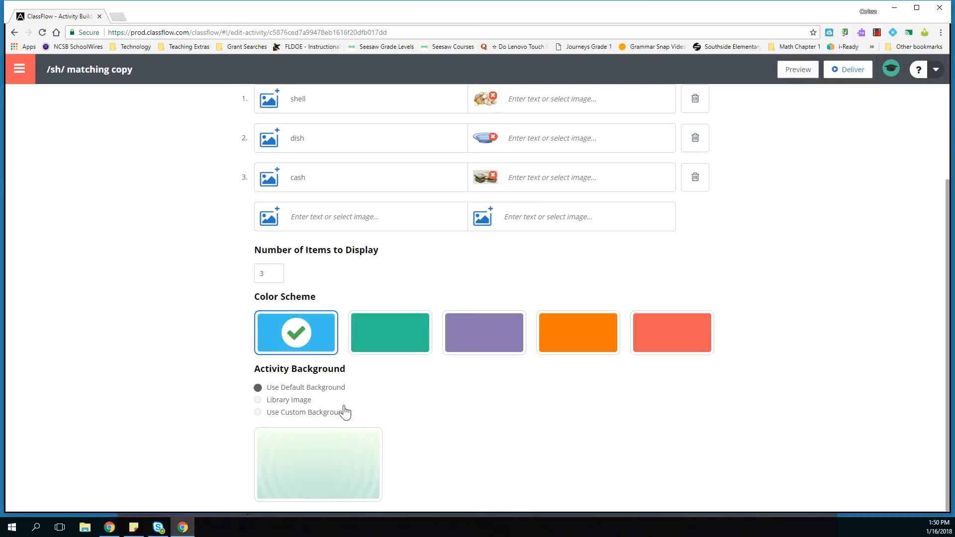
pyautogui.scroll(3, 469, 363)
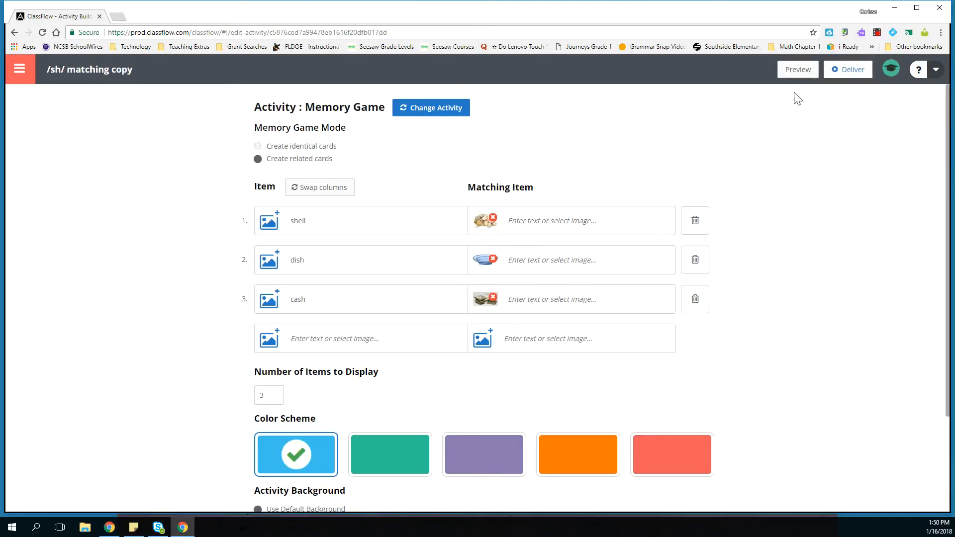
# Preview the memory game, flip several tiles to look for picture-word pairs, and return to the builder.
pyautogui.click(797, 74)
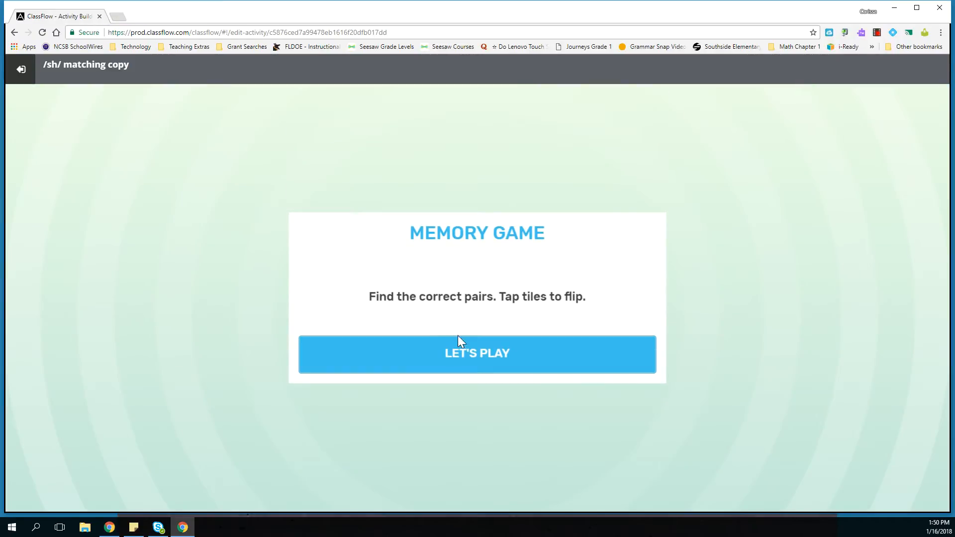
pyautogui.click(457, 348)
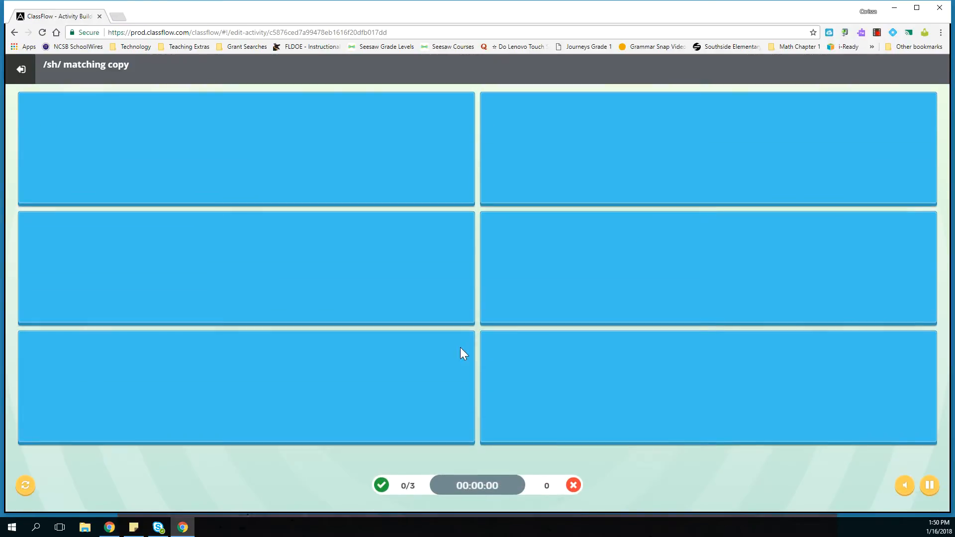
pyautogui.click(517, 289)
pyautogui.click(261, 134)
pyautogui.click(371, 378)
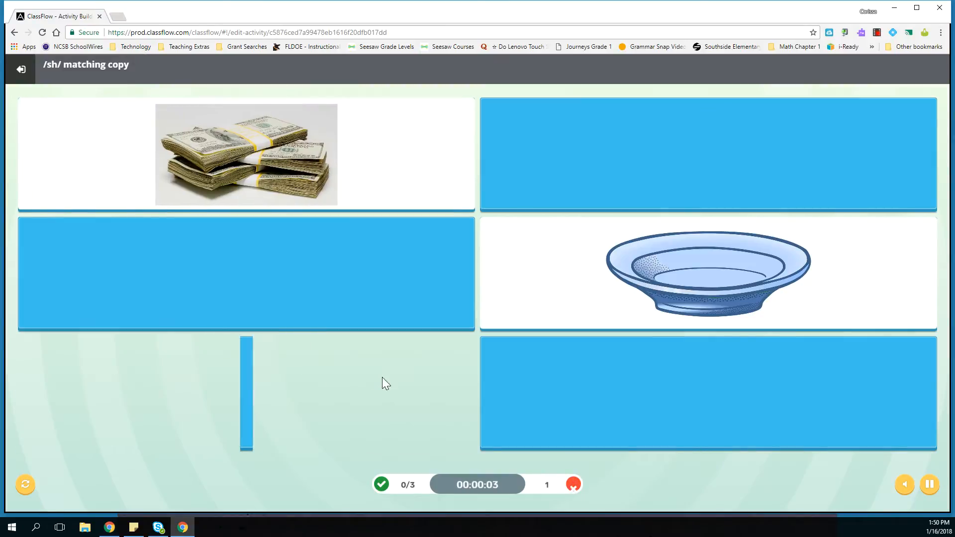
pyautogui.click(562, 412)
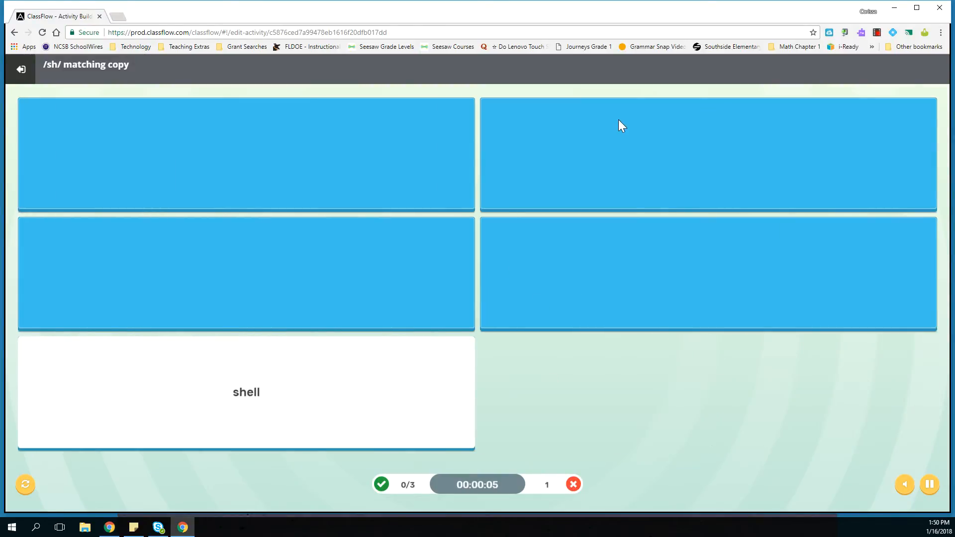
pyautogui.click(616, 103)
pyautogui.click(440, 253)
pyautogui.click(302, 138)
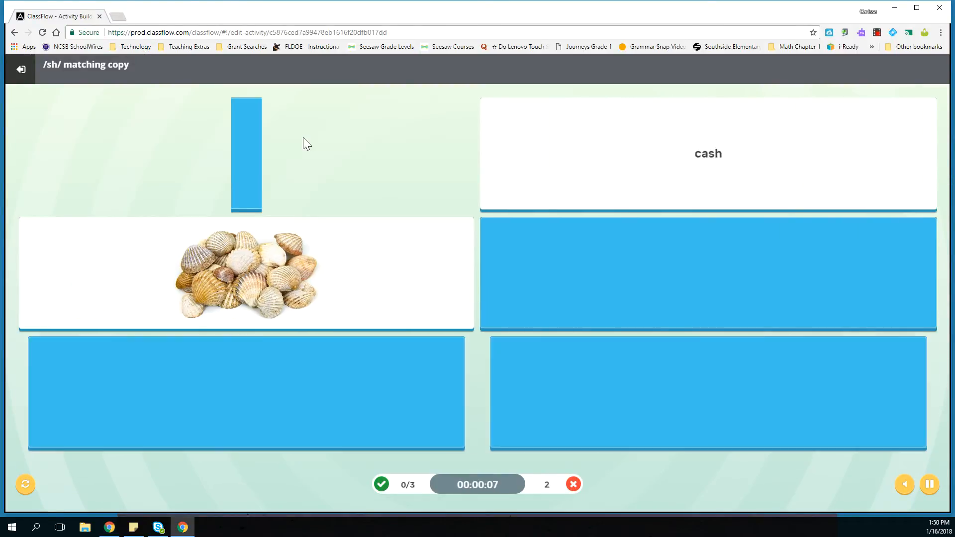
pyautogui.click(556, 294)
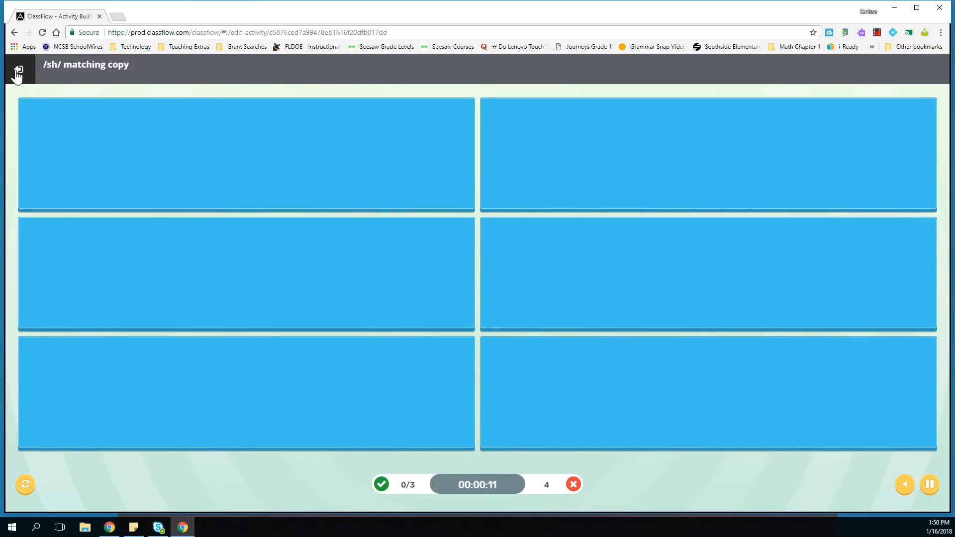
pyautogui.click(18, 72)
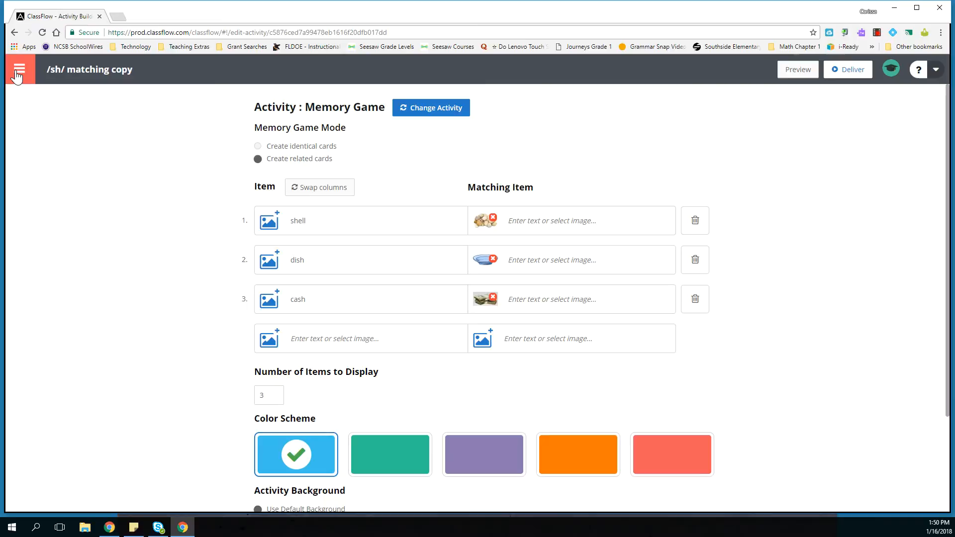
# Rename the "/sh/ matching copy" activity as "/sh/ memory".
pyautogui.click(17, 73)
pyautogui.click(26, 76)
pyautogui.click(26, 75)
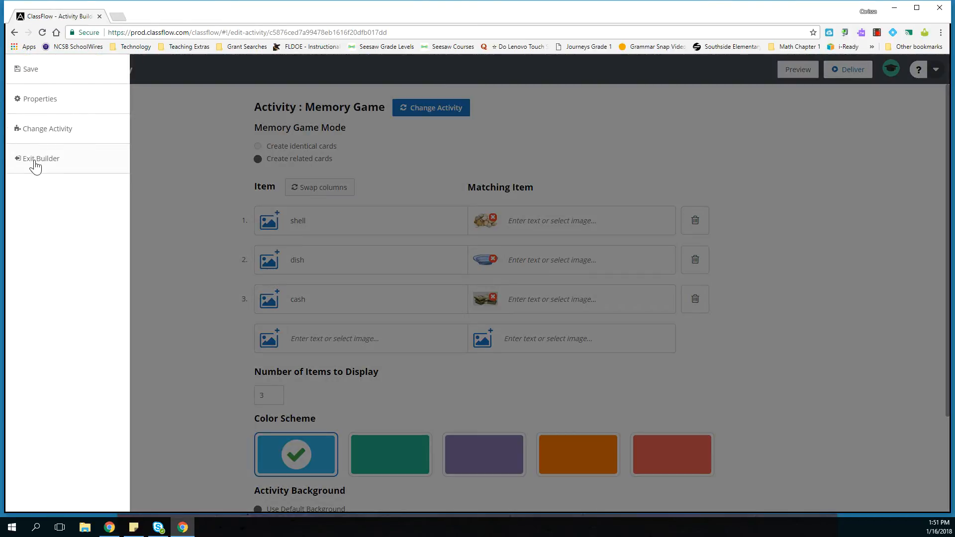
pyautogui.click(169, 125)
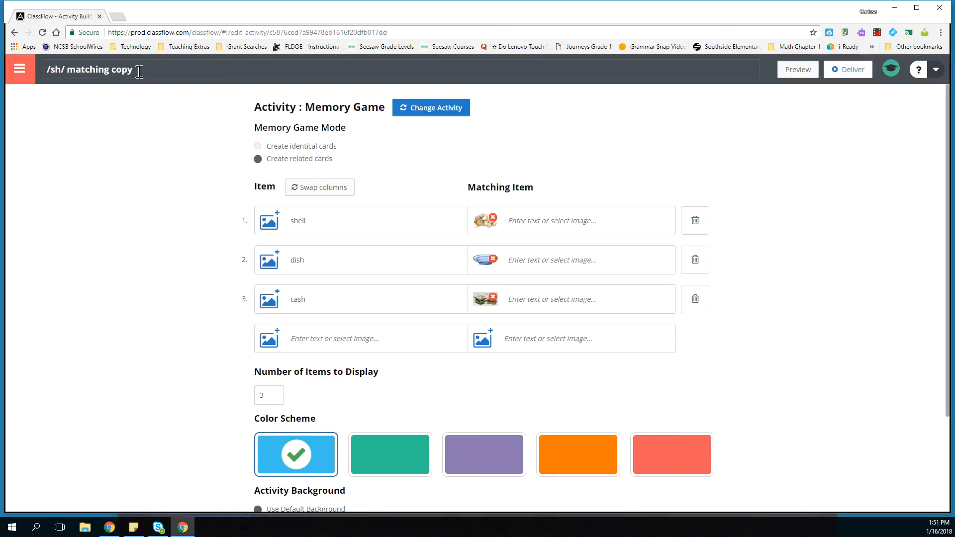
pyautogui.click(140, 72)
pyautogui.moveTo(138, 74); pyautogui.dragTo(73, 83)
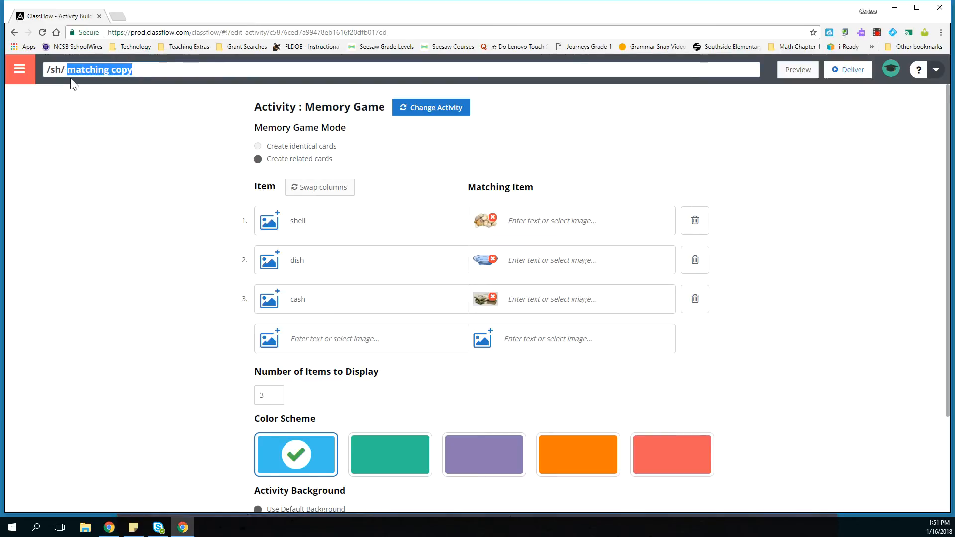
pyautogui.write('memory')
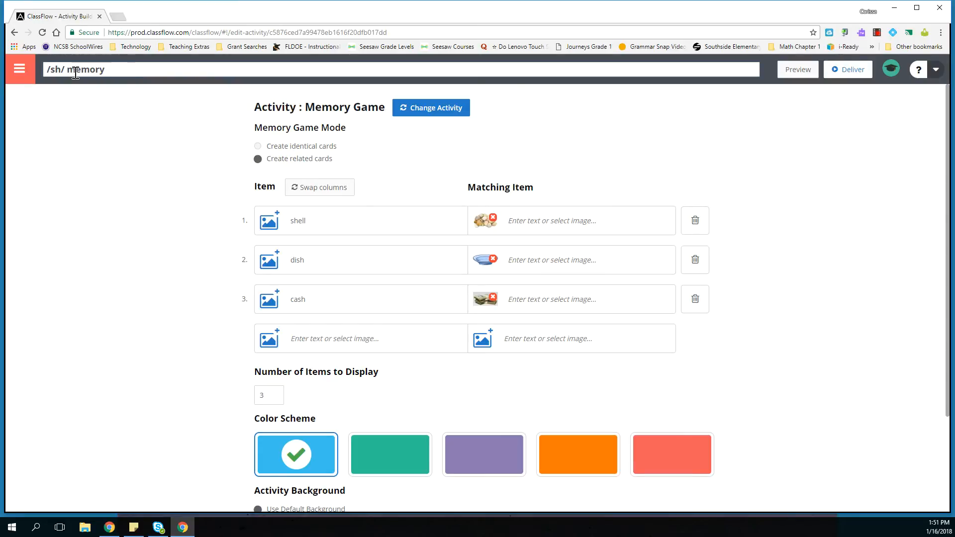
# Save the "/sh/ memory" activity and exit the builder.
pyautogui.click(20, 71)
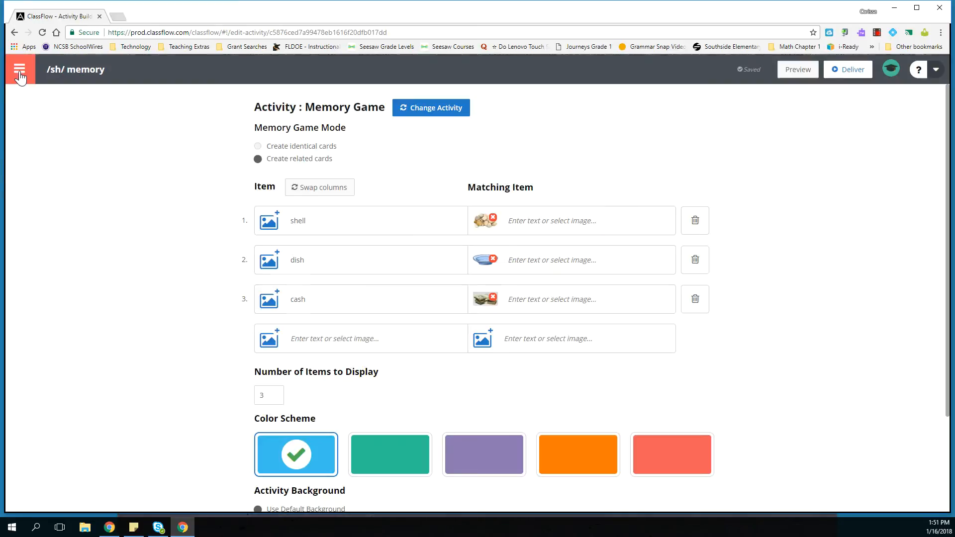
pyautogui.click(19, 73)
pyautogui.click(35, 163)
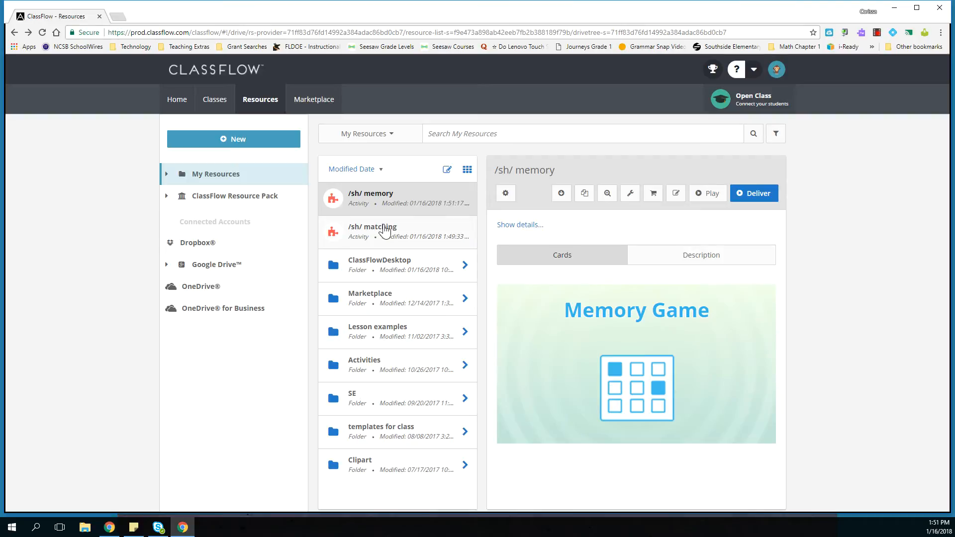
# Copy the "/sh/ memory" activity into My Resources.
pyautogui.click(375, 197)
pyautogui.click(584, 198)
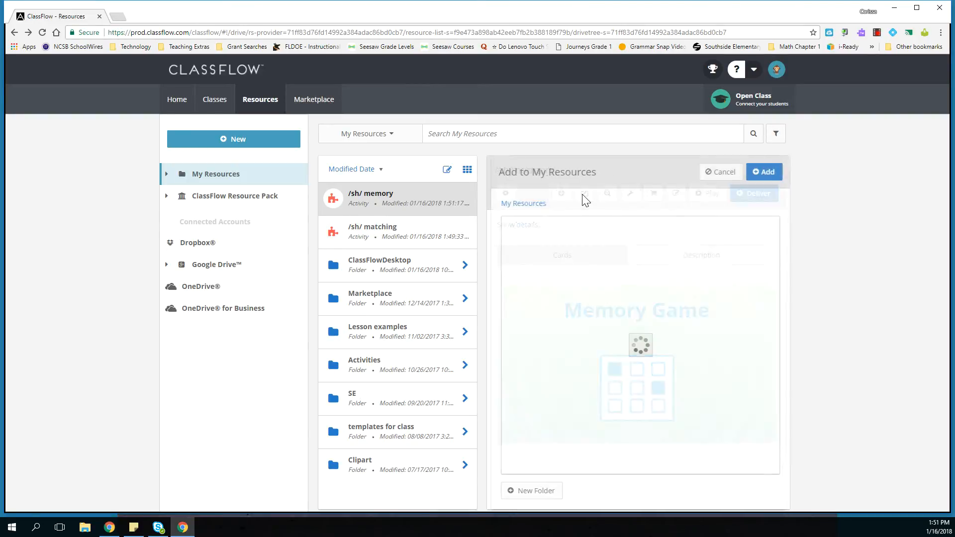
pyautogui.click(761, 172)
# Open the "/sh/ memory copy" activity for editing and change it to a Timeline that displays items using labels.
pyautogui.click(396, 203)
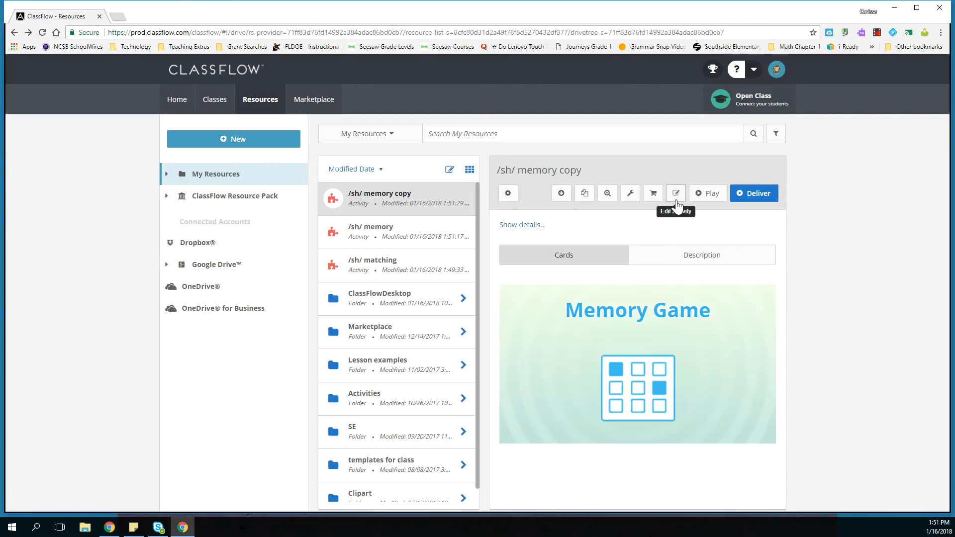
pyautogui.click(675, 195)
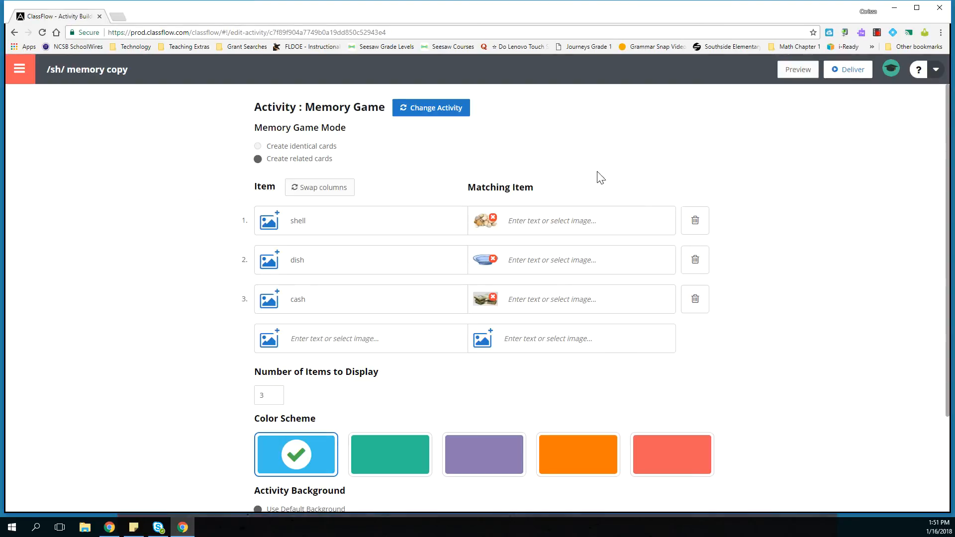
pyautogui.click(417, 111)
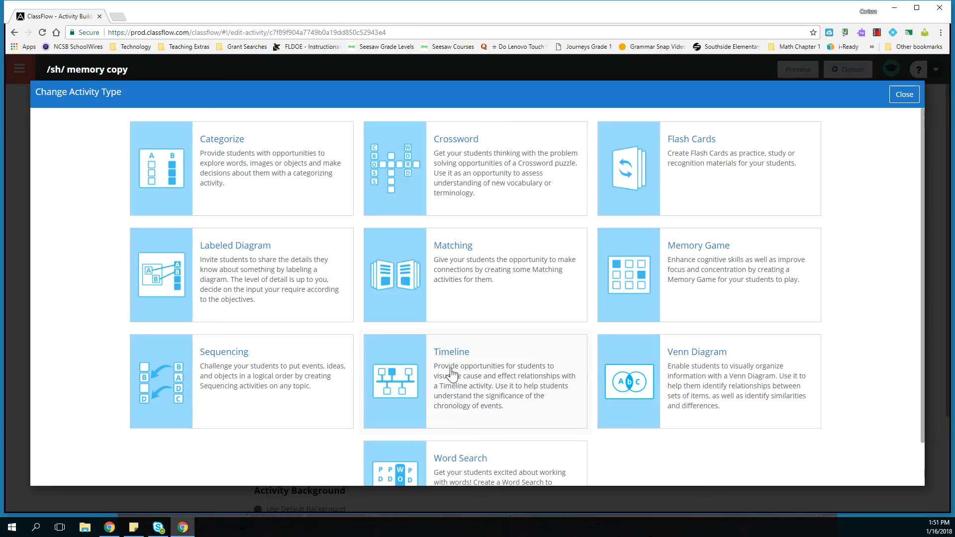
pyautogui.click(452, 358)
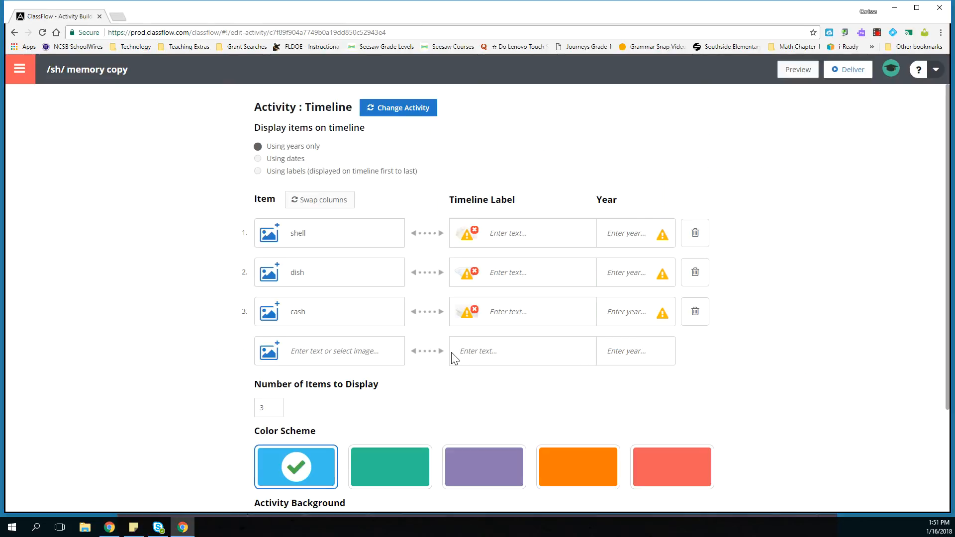
pyautogui.click(271, 174)
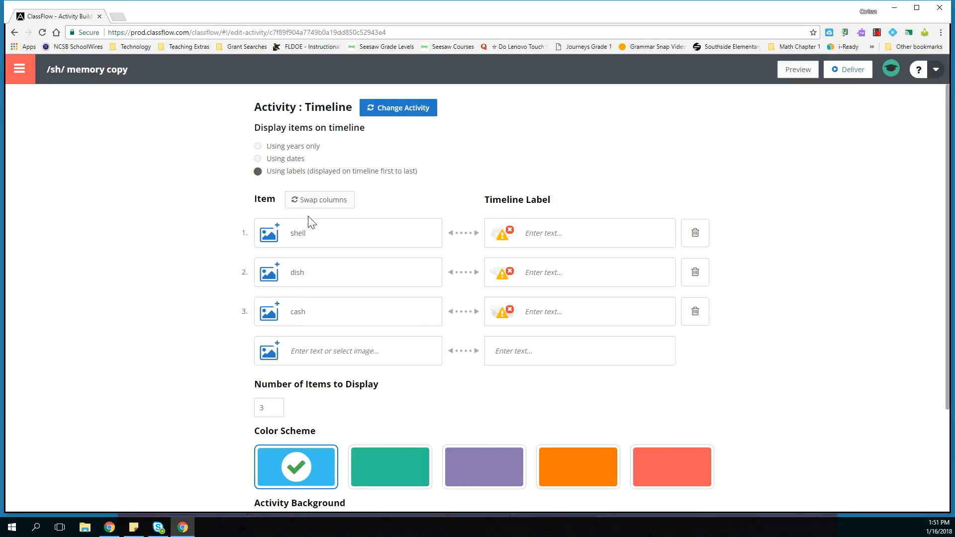
# Swap the timeline's columns so the pictures are items and the words are labels, and apply the green color scheme.
pyautogui.click(312, 203)
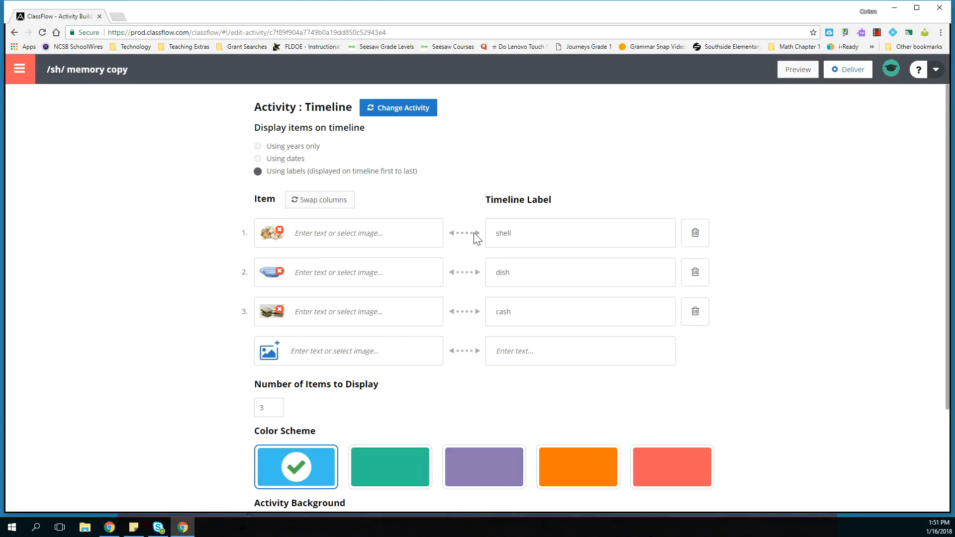
pyautogui.click(397, 470)
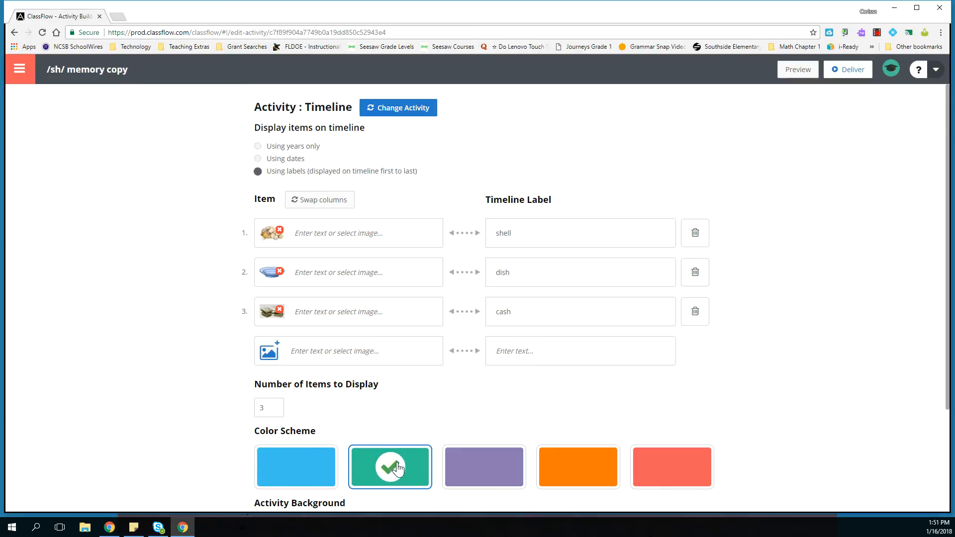
# Preview the timeline activity, start playing it to examine its layout, and return to the builder.
pyautogui.click(792, 70)
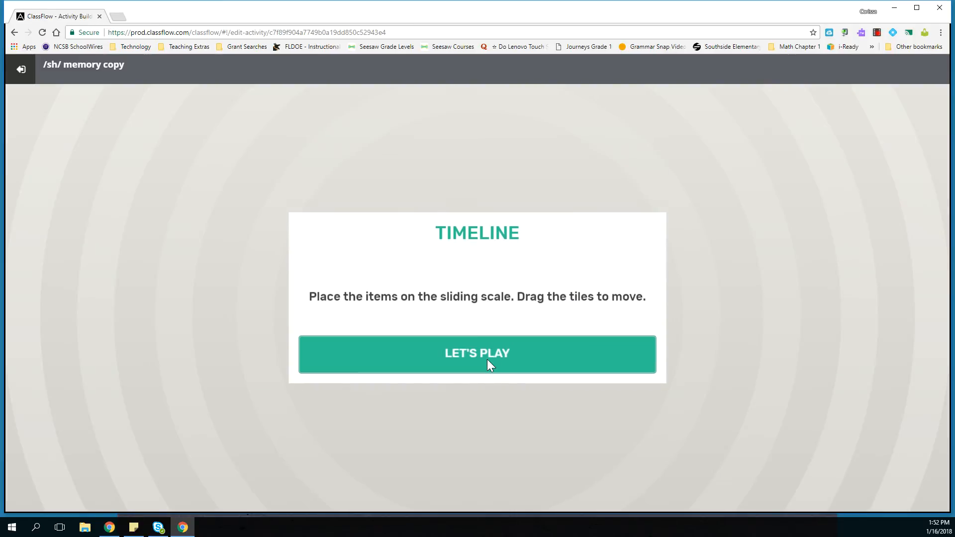
pyautogui.click(487, 360)
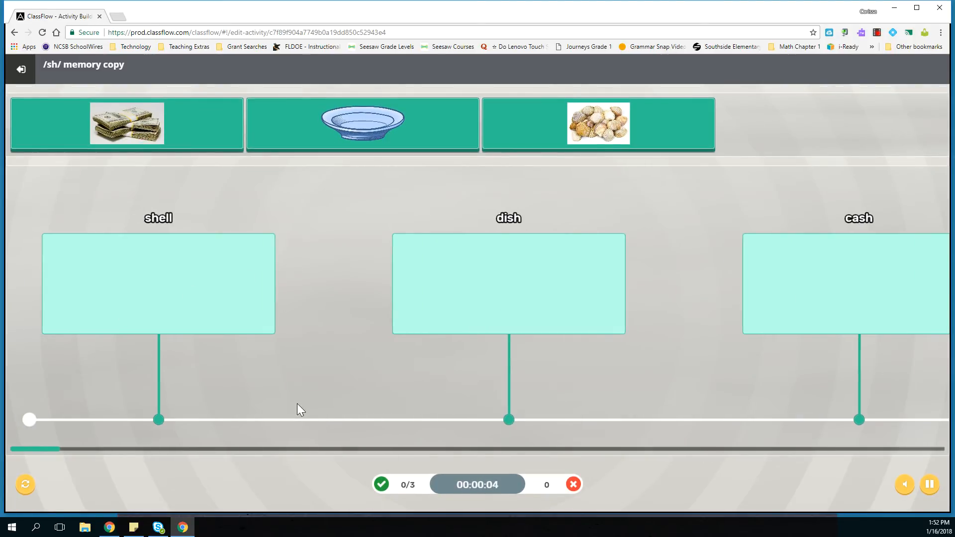
pyautogui.click(21, 69)
# Rename the activity copy to "/sh/ timeline" and exit the builder to the resources list.
pyautogui.moveTo(132, 70); pyautogui.dragTo(72, 67)
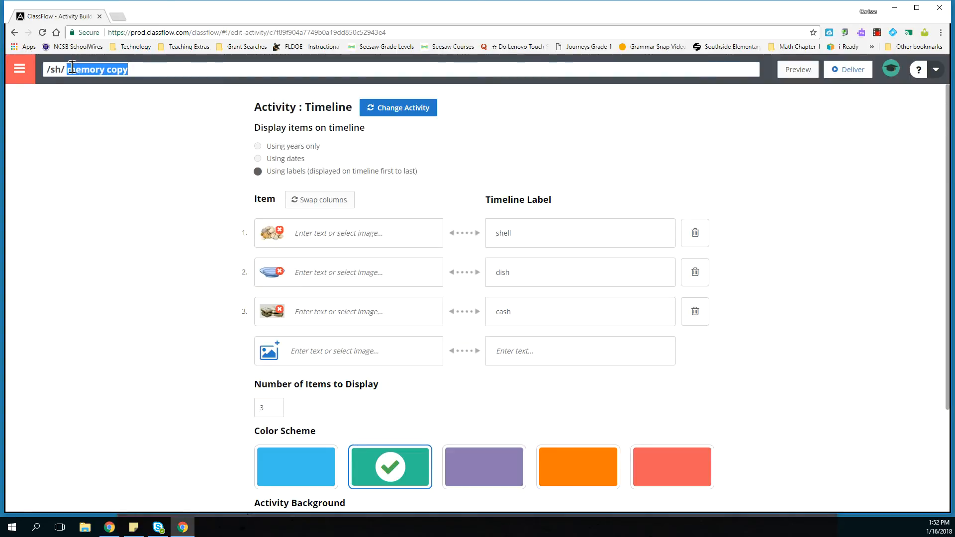
pyautogui.write('timeline')
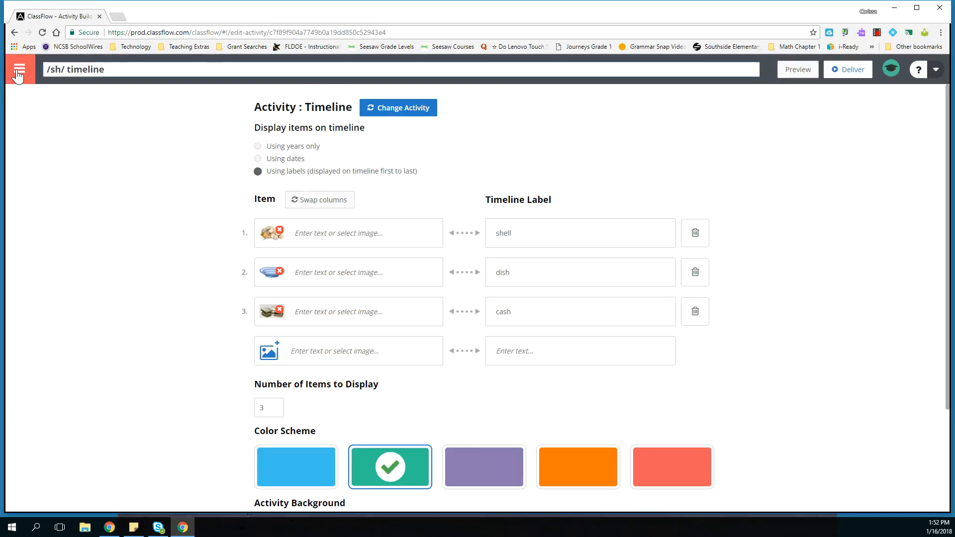
pyautogui.click(20, 72)
pyautogui.click(26, 75)
pyautogui.click(26, 77)
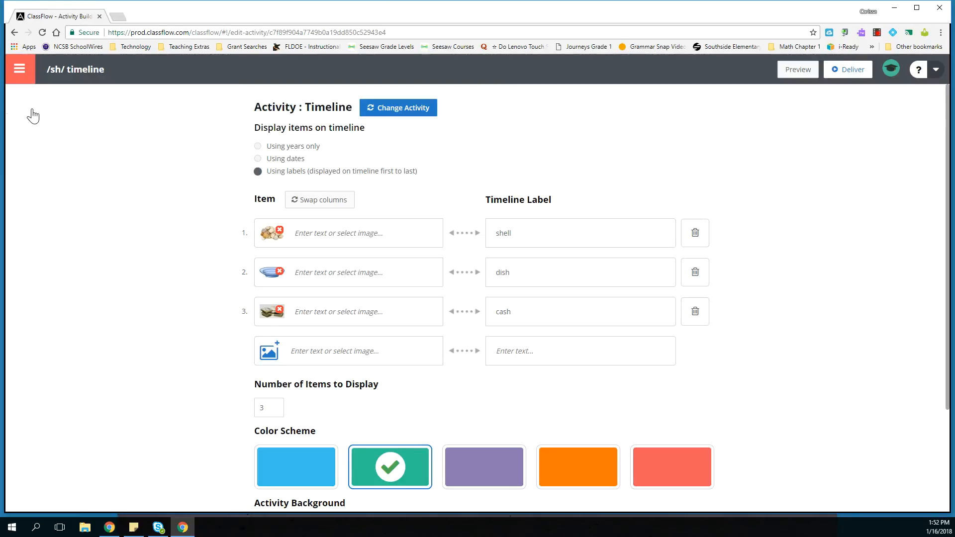
pyautogui.click(35, 159)
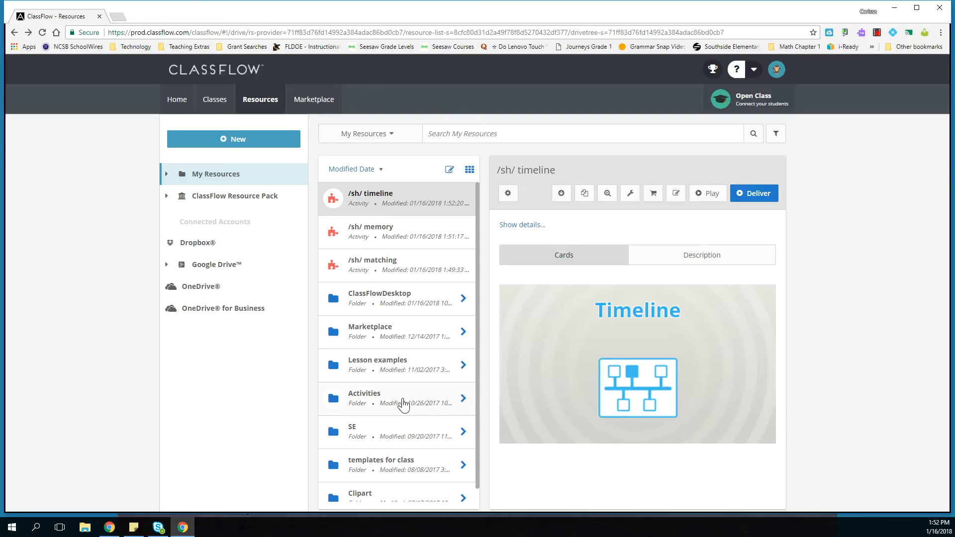
# Open the Activities folder in My Resources and deliver the "Sample Activities" lesson.
pyautogui.click(463, 398)
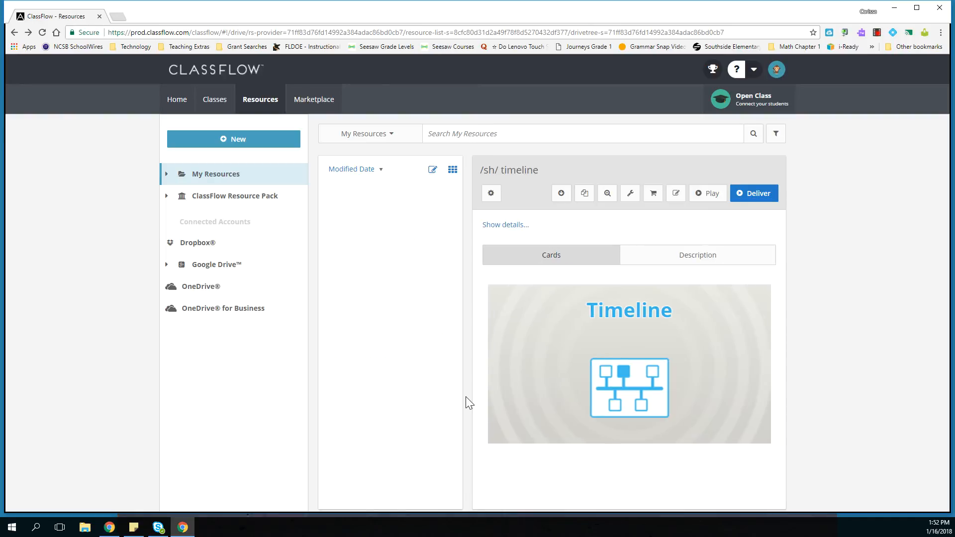
pyautogui.click(374, 327)
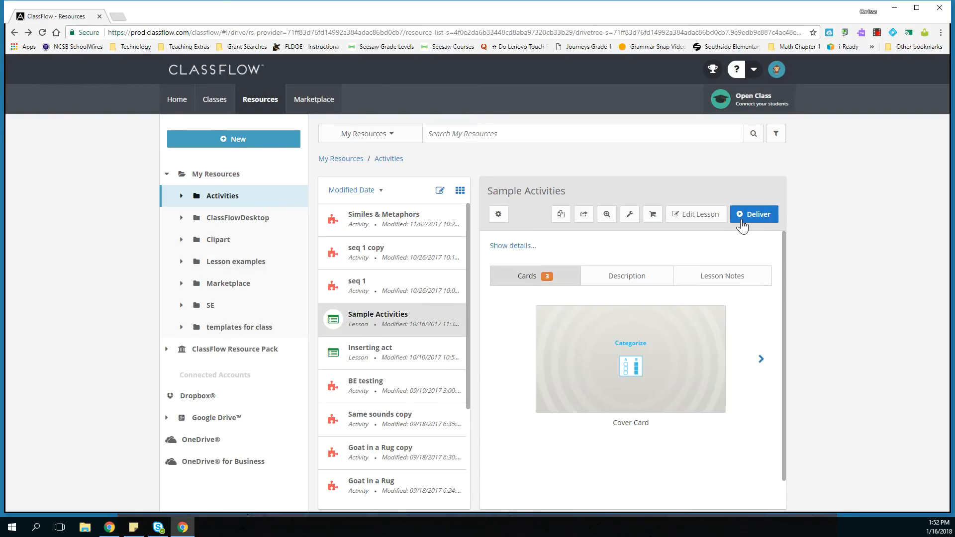
pyautogui.click(741, 219)
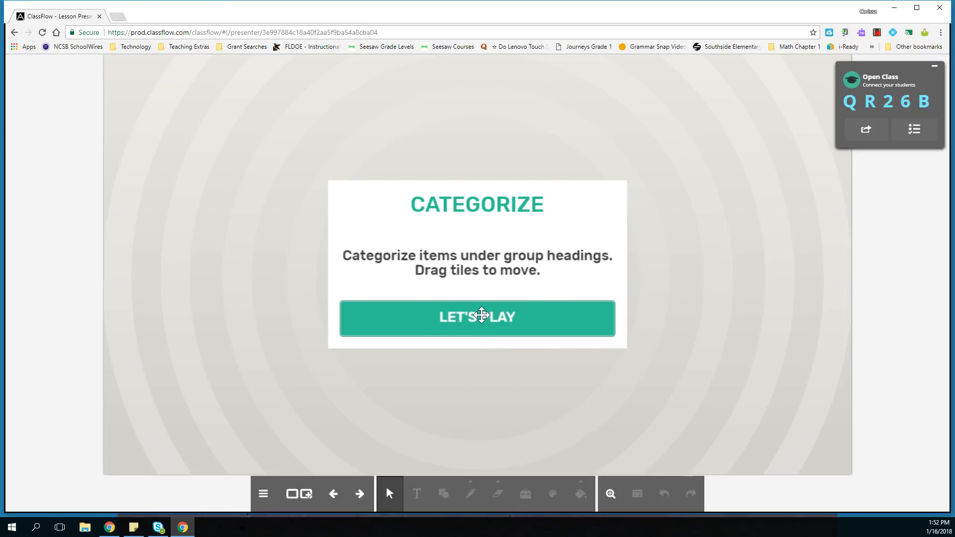
# Start the Categorize activity and place the "bake" and airplane tiles under Long Vowels.
pyautogui.click(481, 316)
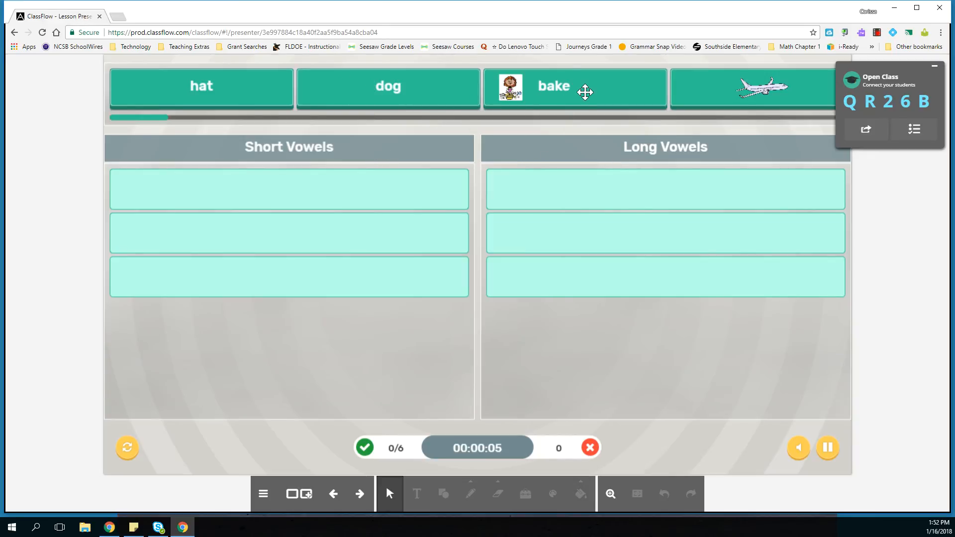
pyautogui.moveTo(579, 85); pyautogui.dragTo(607, 192)
pyautogui.moveTo(559, 82); pyautogui.dragTo(582, 243)
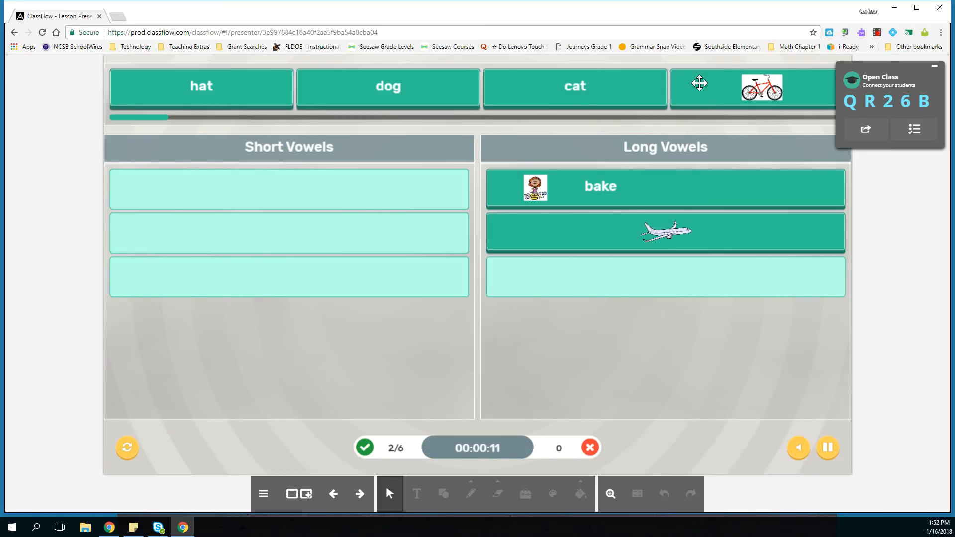
# Advance to the Matching activity and play it, pairing train with plane, stack with cat, and flight with bite.
pyautogui.click(357, 495)
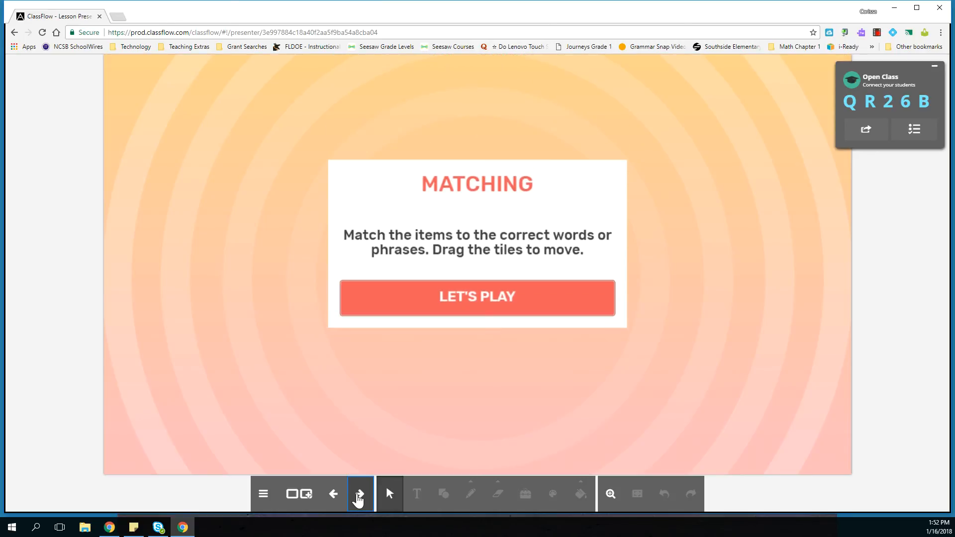
pyautogui.click(480, 327)
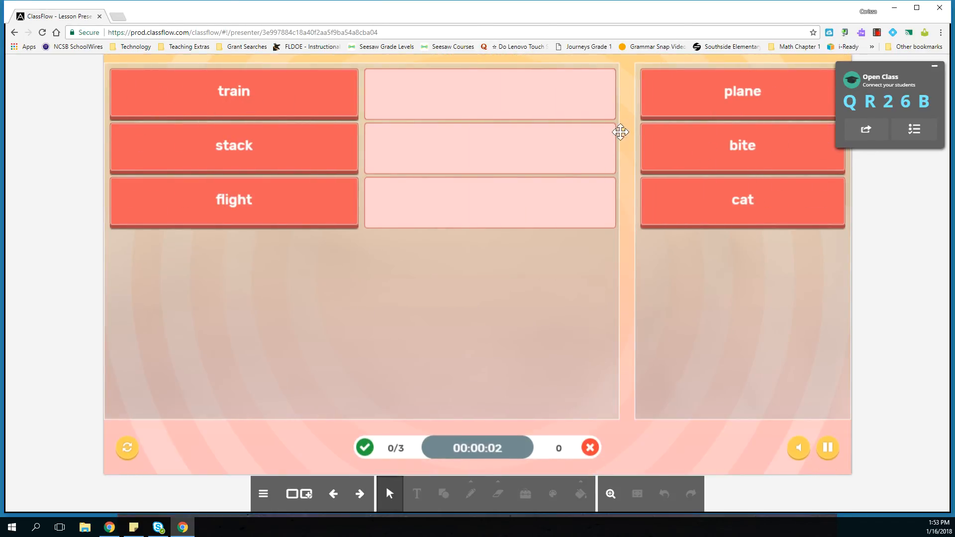
pyautogui.moveTo(705, 100); pyautogui.dragTo(468, 107)
pyautogui.moveTo(714, 89); pyautogui.dragTo(439, 205)
pyautogui.moveTo(676, 94); pyautogui.dragTo(468, 145)
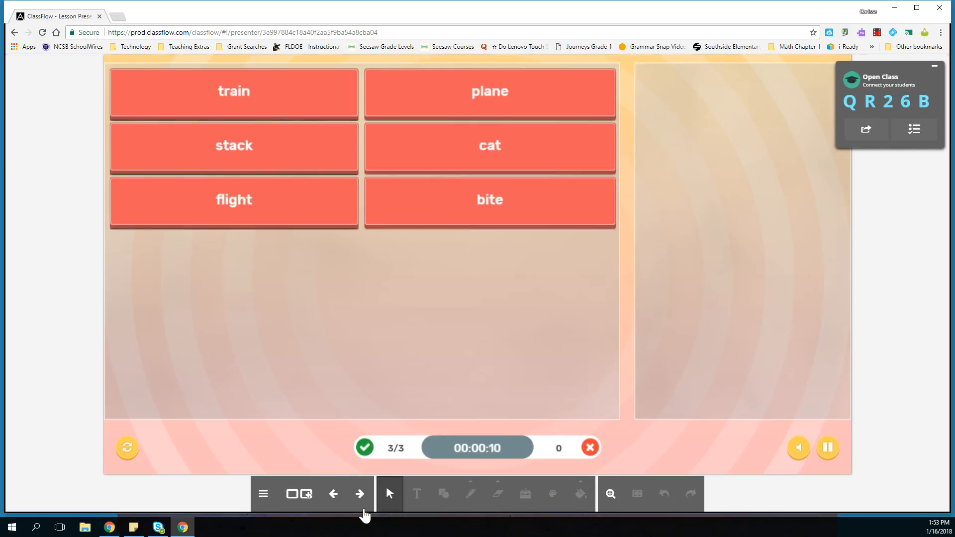
# Advance to the Venn Diagram activity, place "beg" and "fed" under Short e sound, and exit the lesson to the resources list.
pyautogui.click(356, 496)
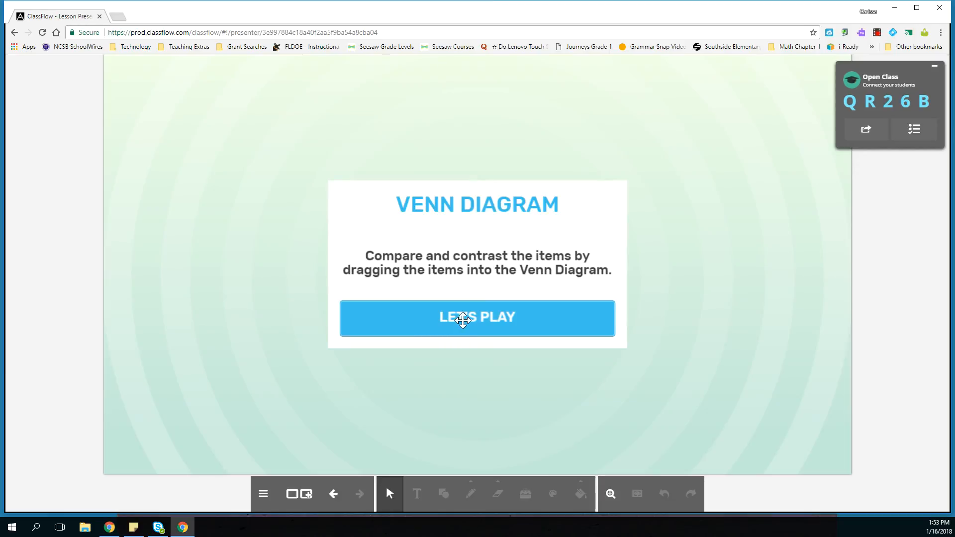
pyautogui.click(463, 323)
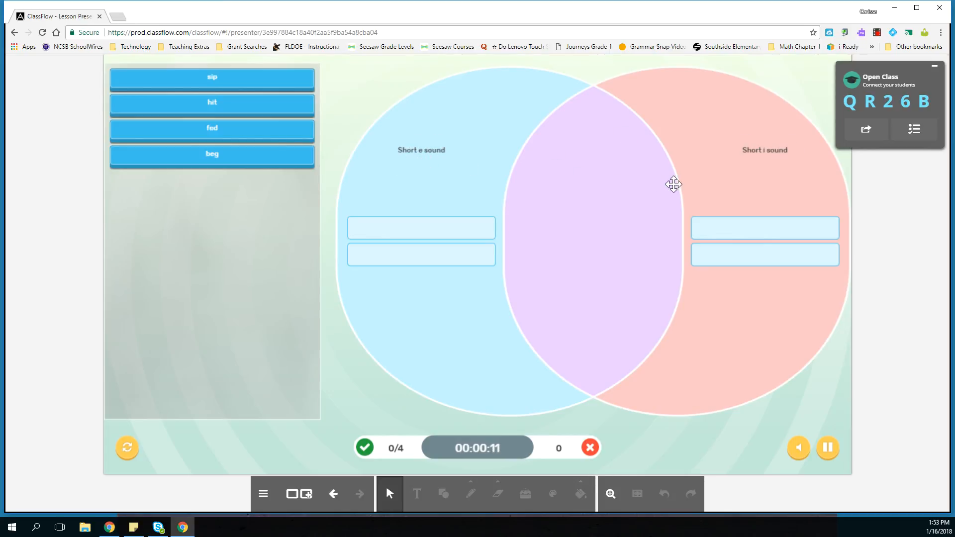
pyautogui.moveTo(211, 152); pyautogui.dragTo(416, 249)
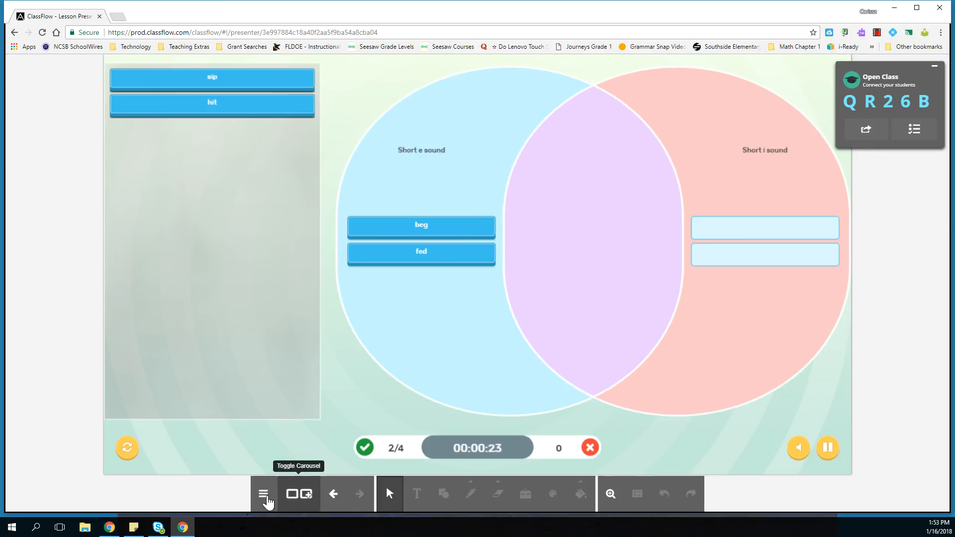
pyautogui.click(264, 499)
pyautogui.click(269, 463)
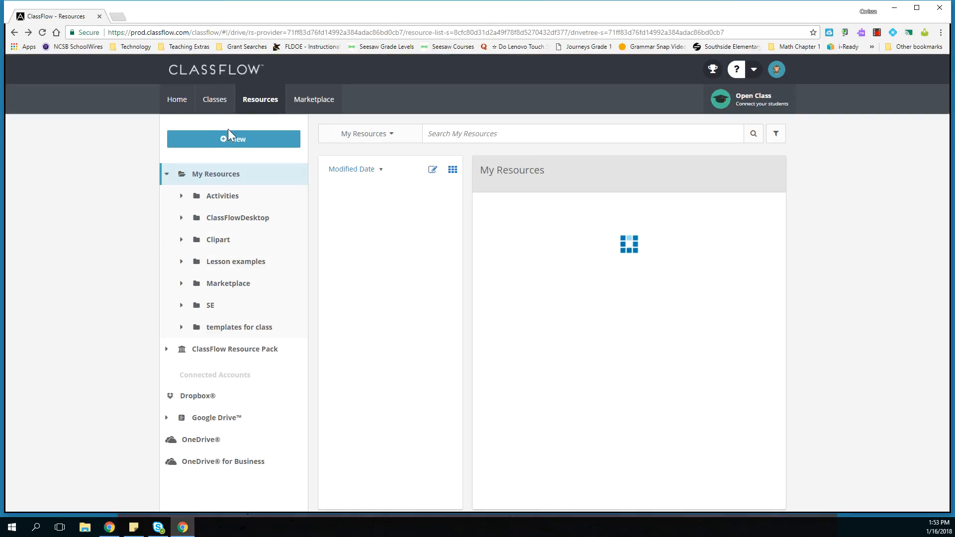
# Start a new activity, examine the available activity types, and close the list without changing the type.
pyautogui.click(230, 141)
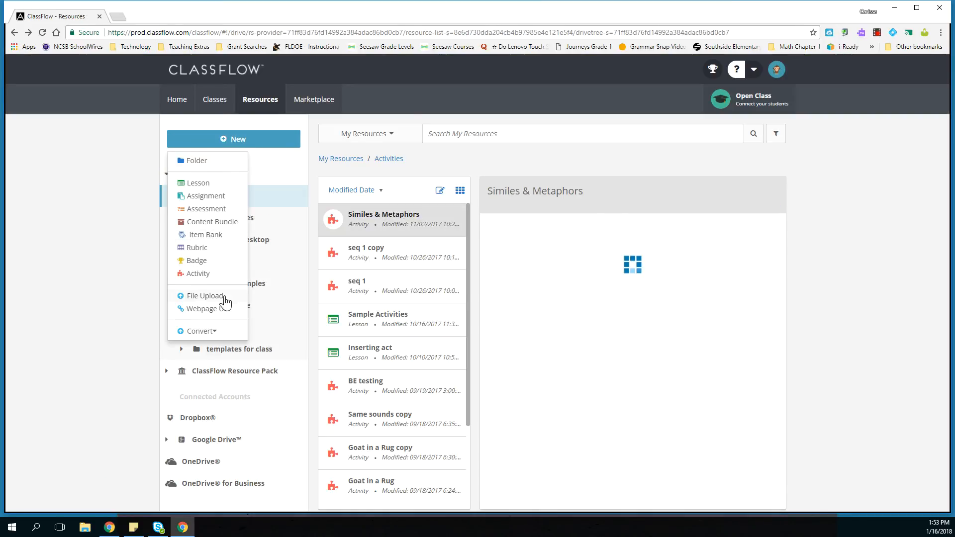
pyautogui.click(198, 273)
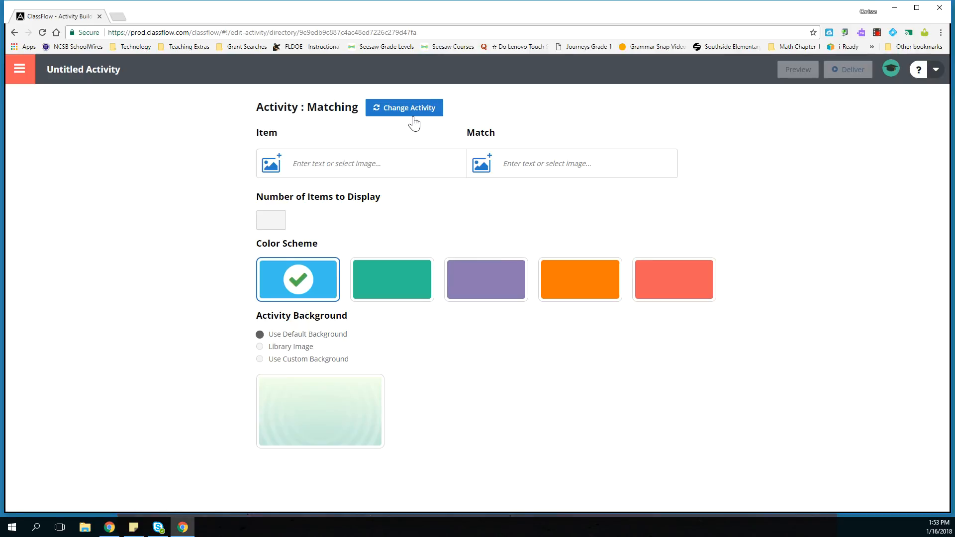
pyautogui.click(412, 109)
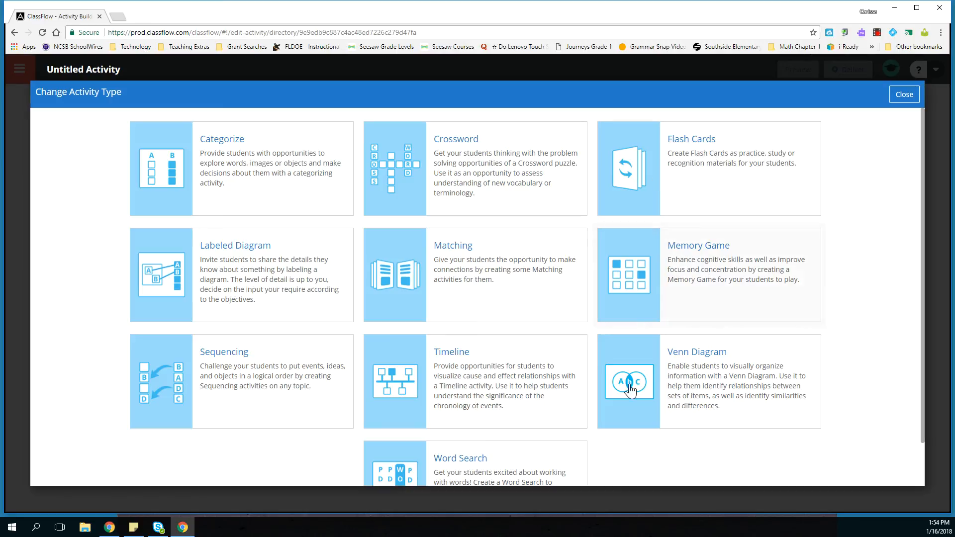
pyautogui.click(904, 94)
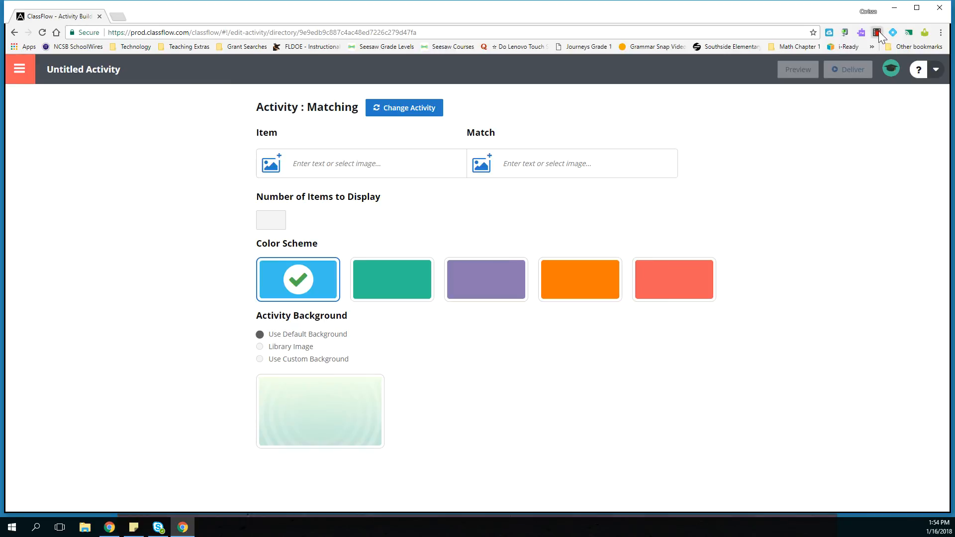
pyautogui.click(878, 32)
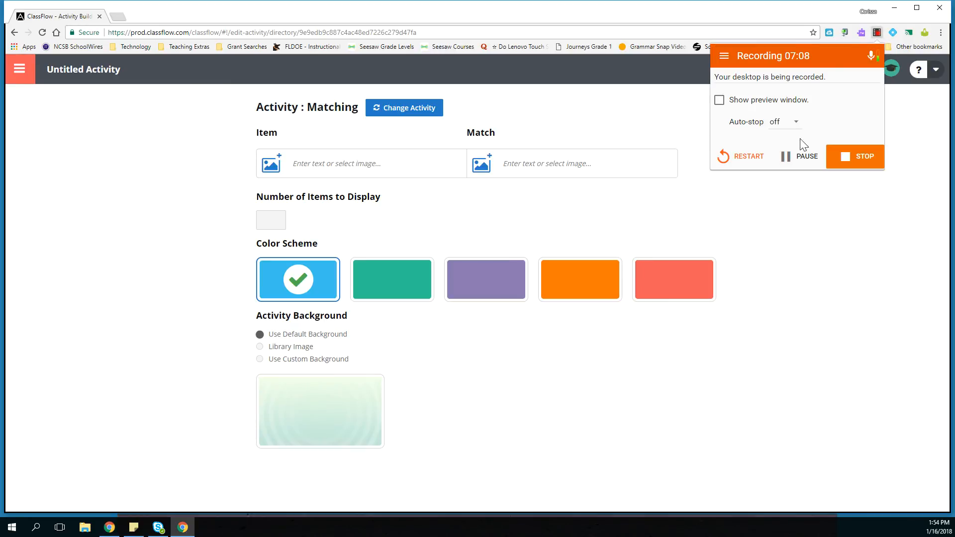